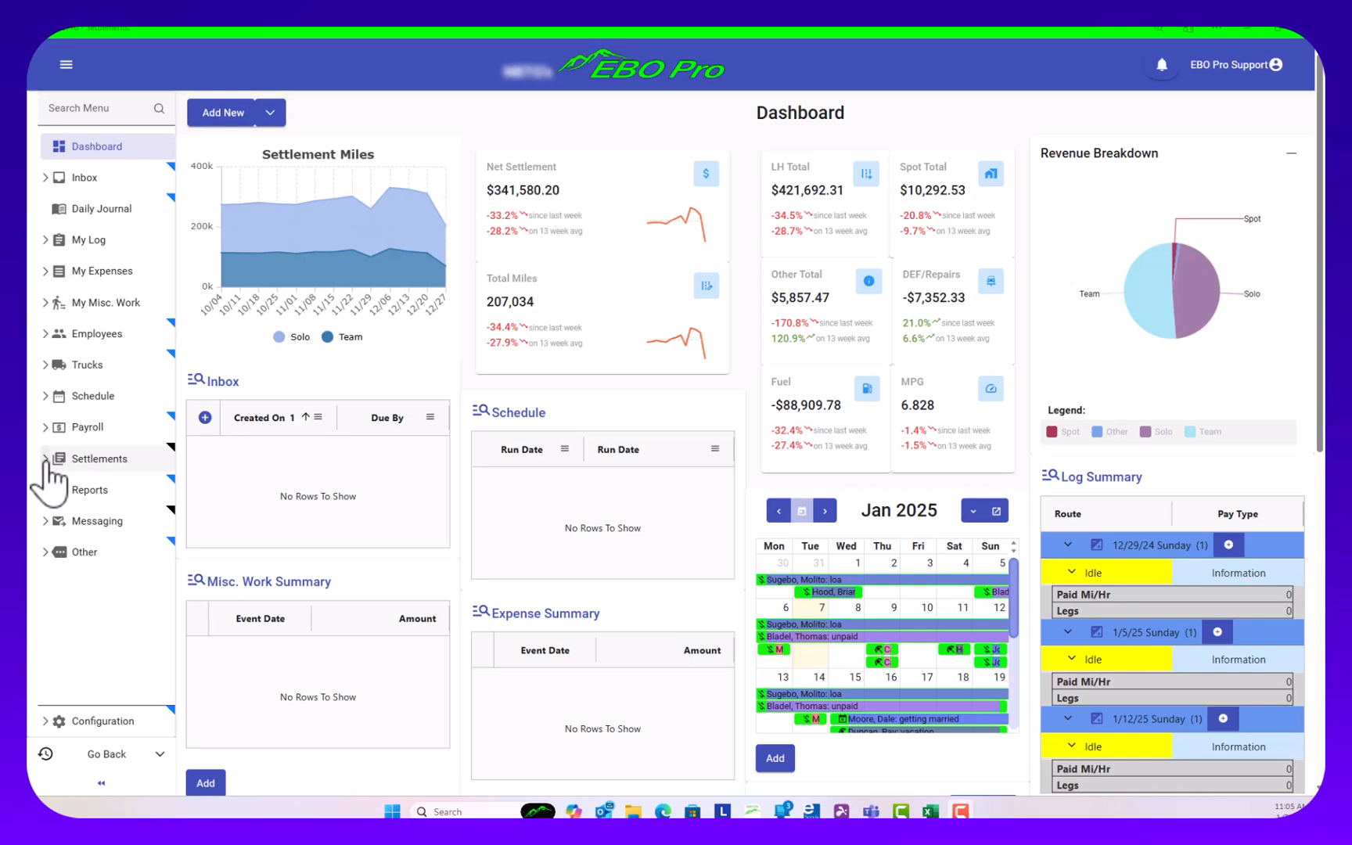
- Open the Missing Revenue list in the Settlements section
left_click(45, 463)
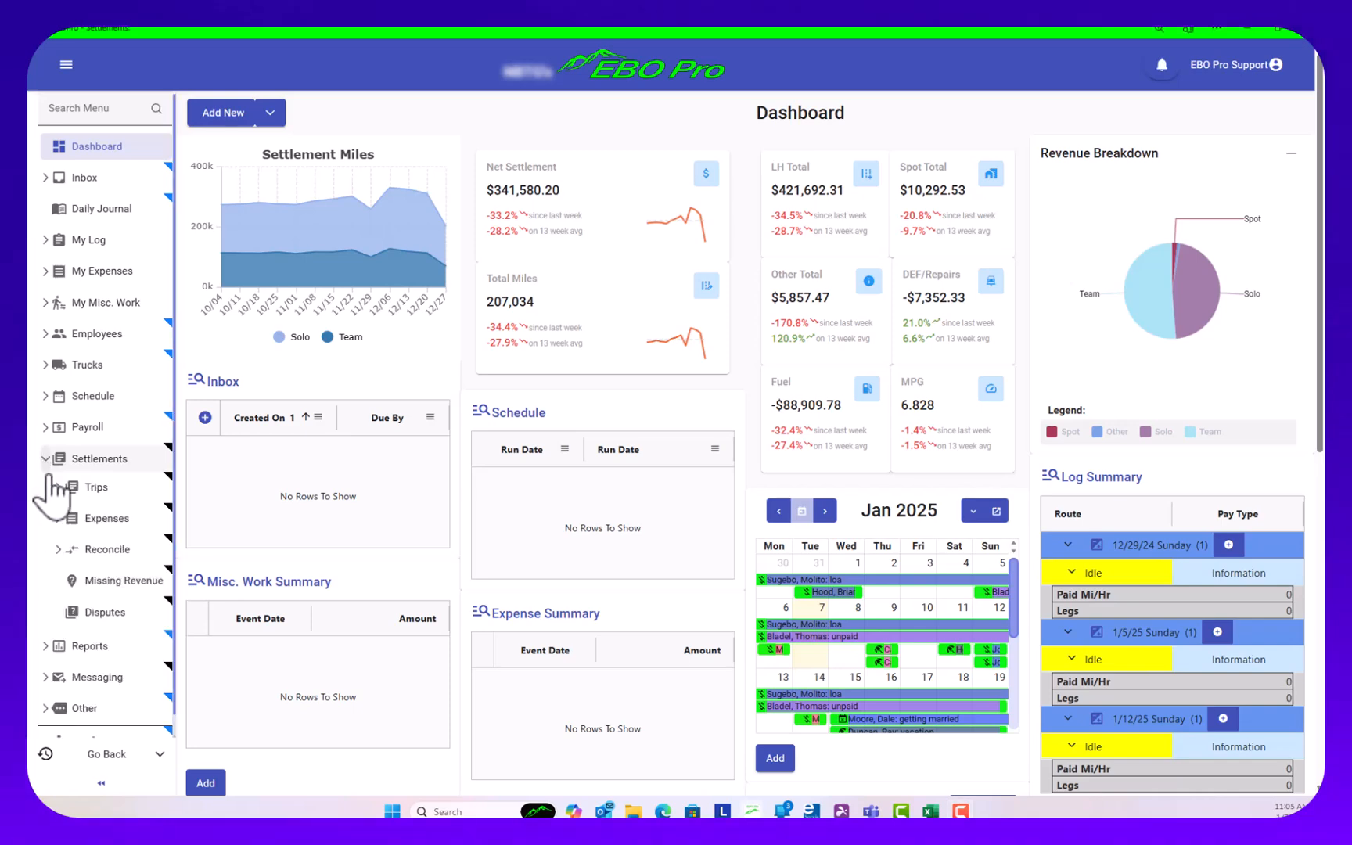
left_click(102, 585)
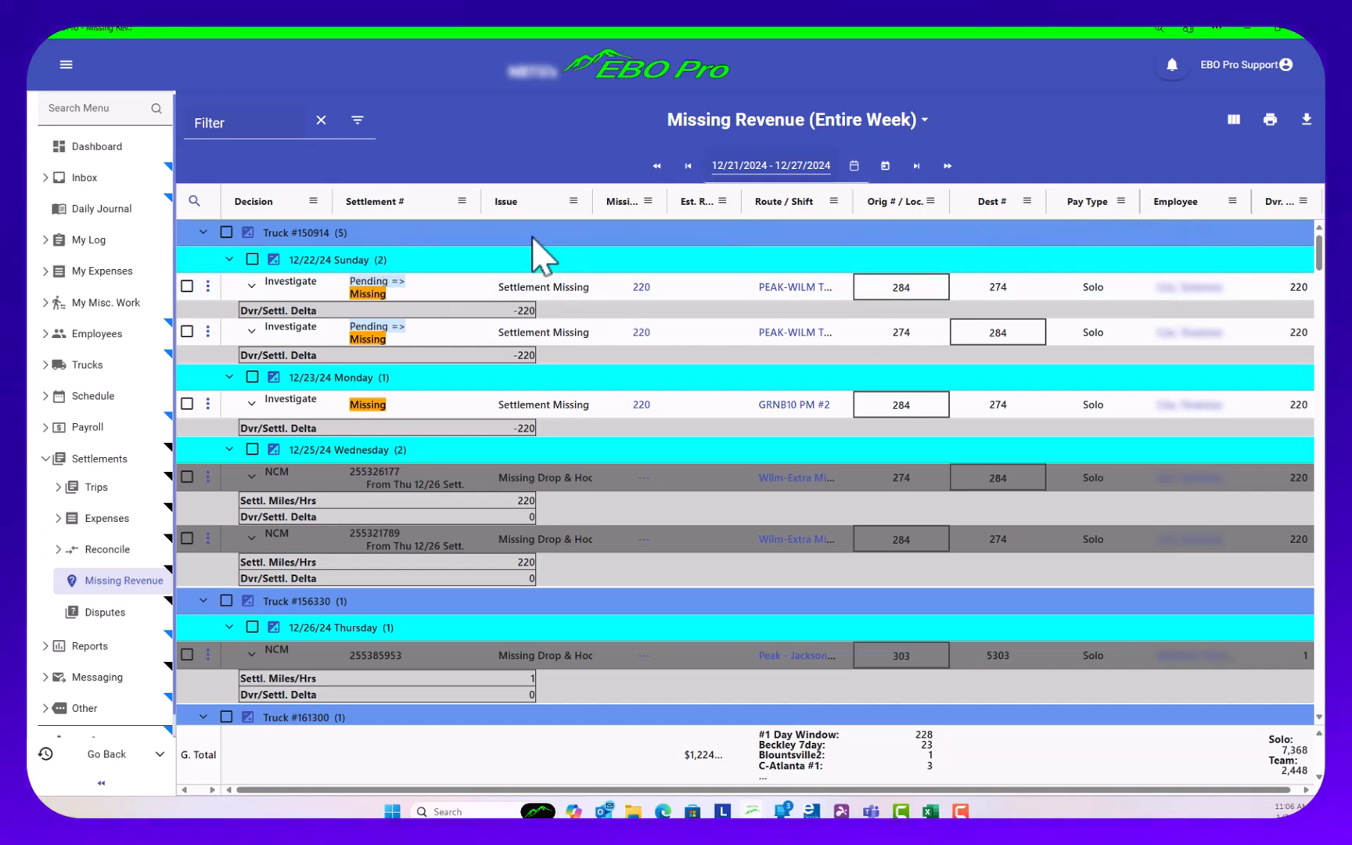
left_click(261, 124)
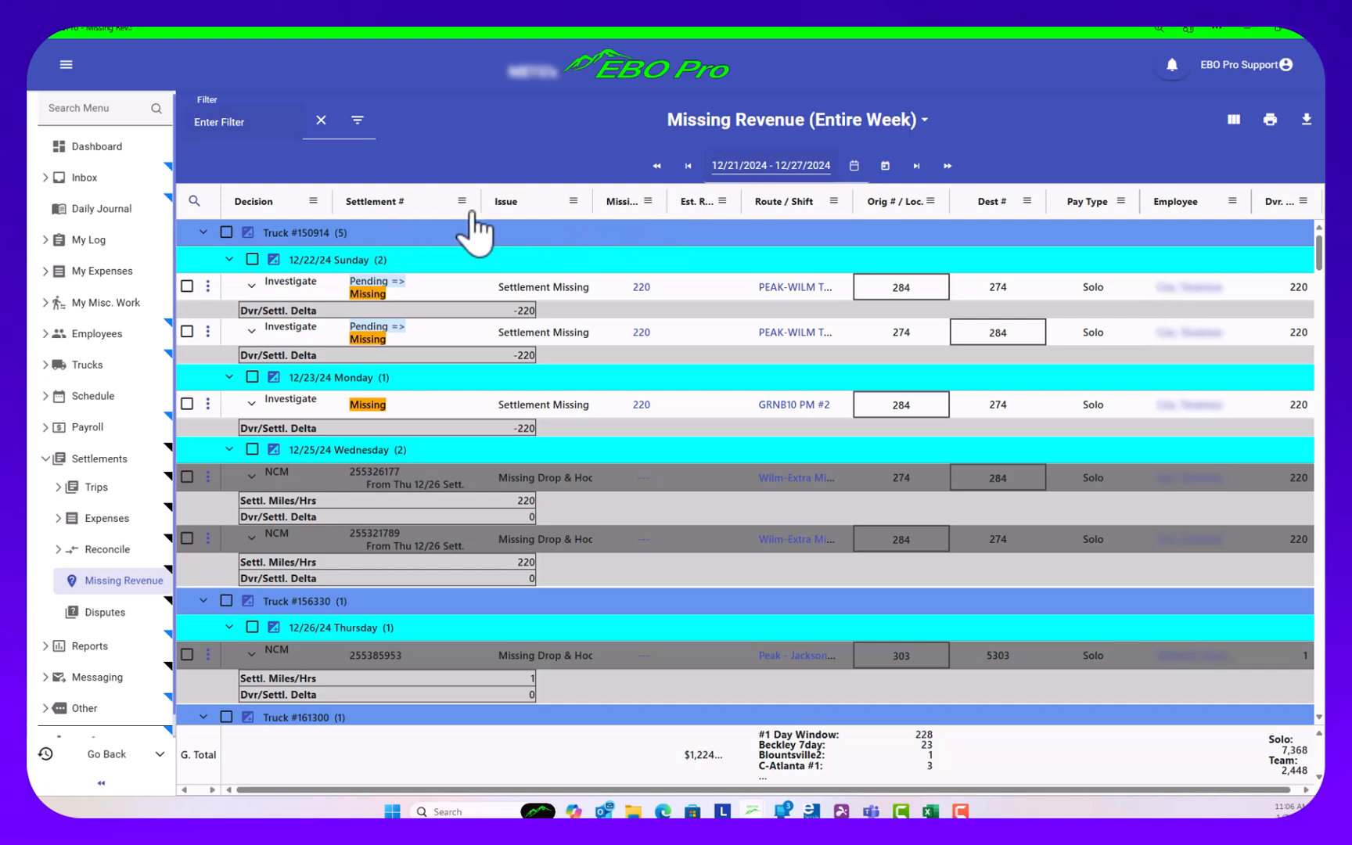
- Filter the Issue column to show only Settlement Jump and Settlement Missing entries
left_click(574, 202)
left_click(575, 285)
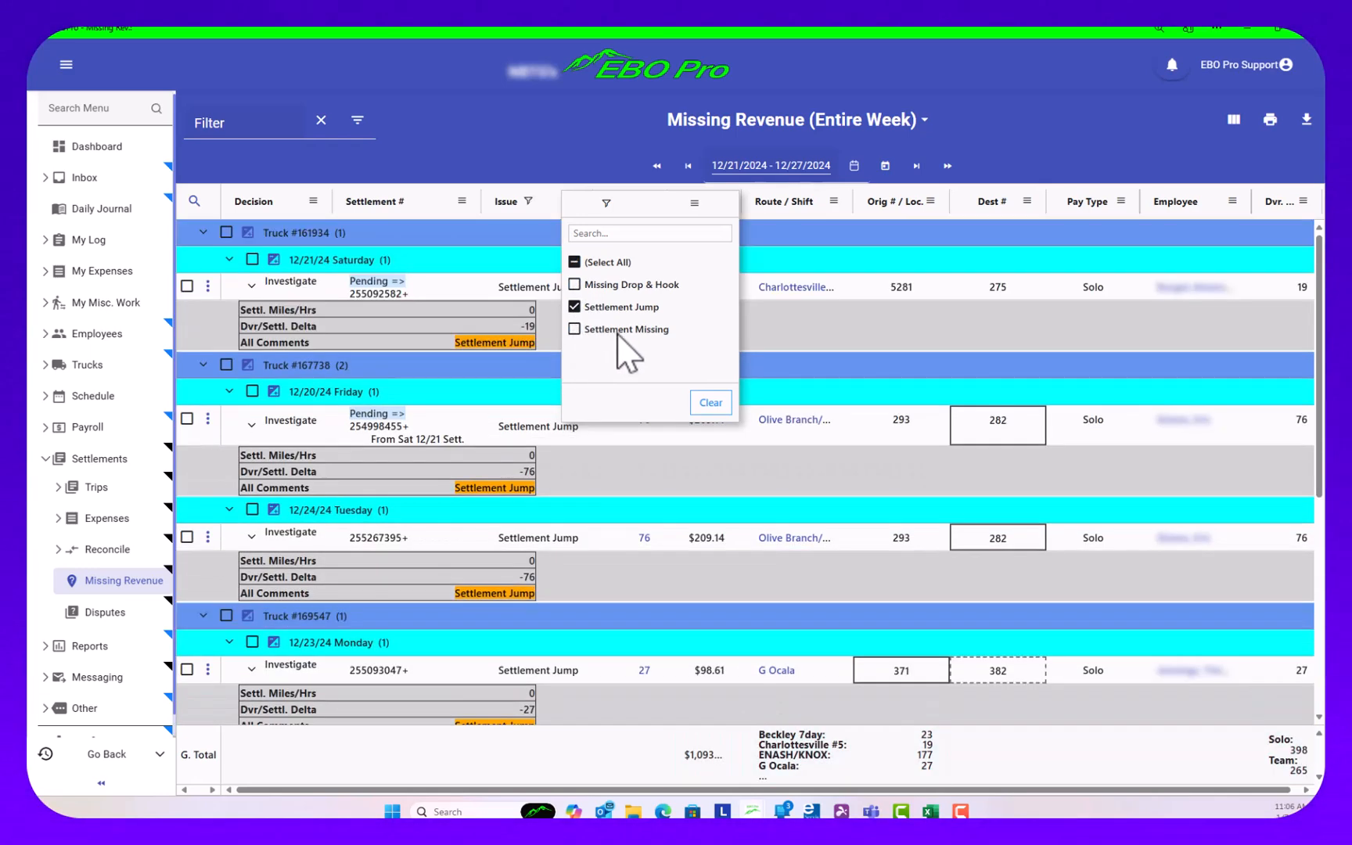
left_click(550, 128)
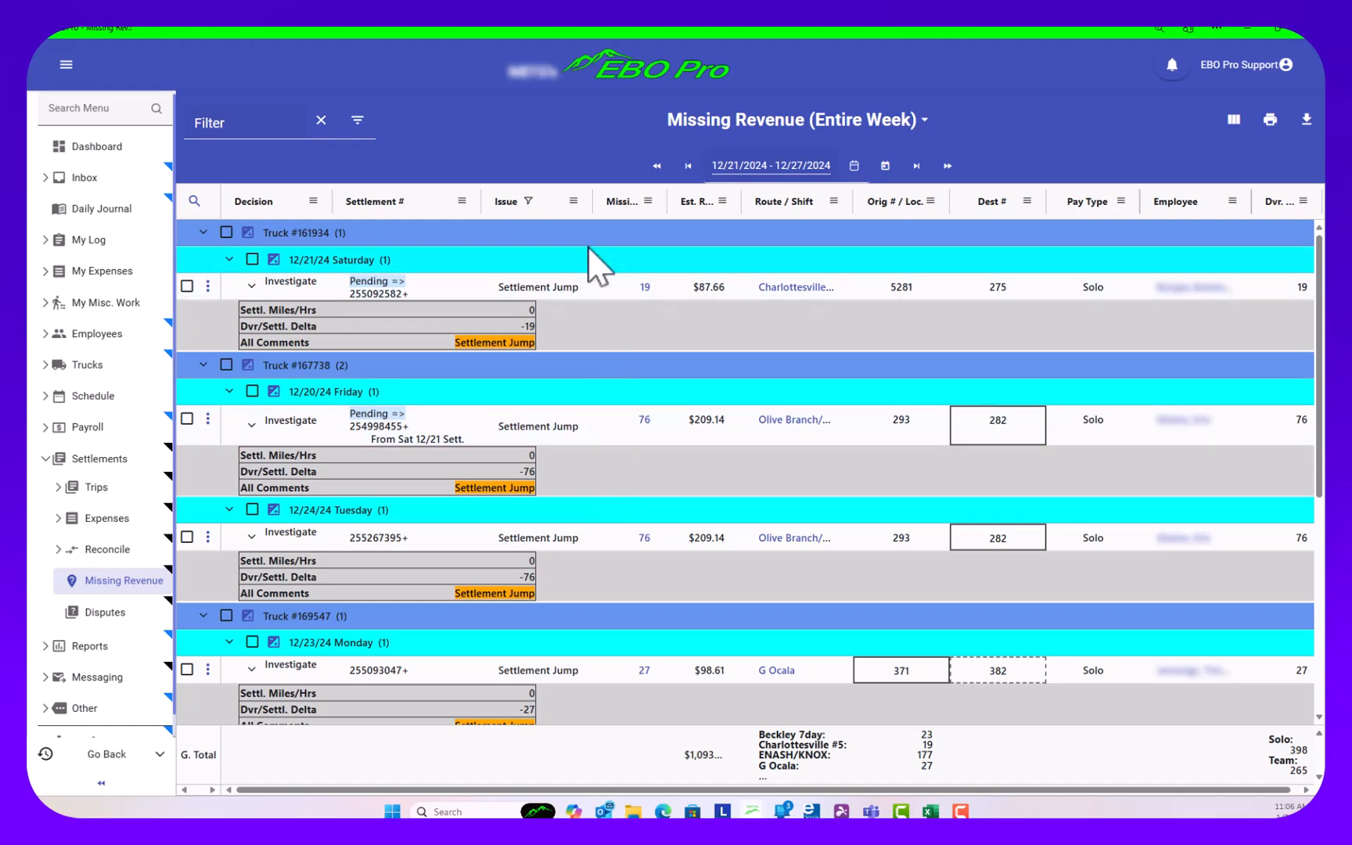
left_click(573, 201)
left_click(575, 329)
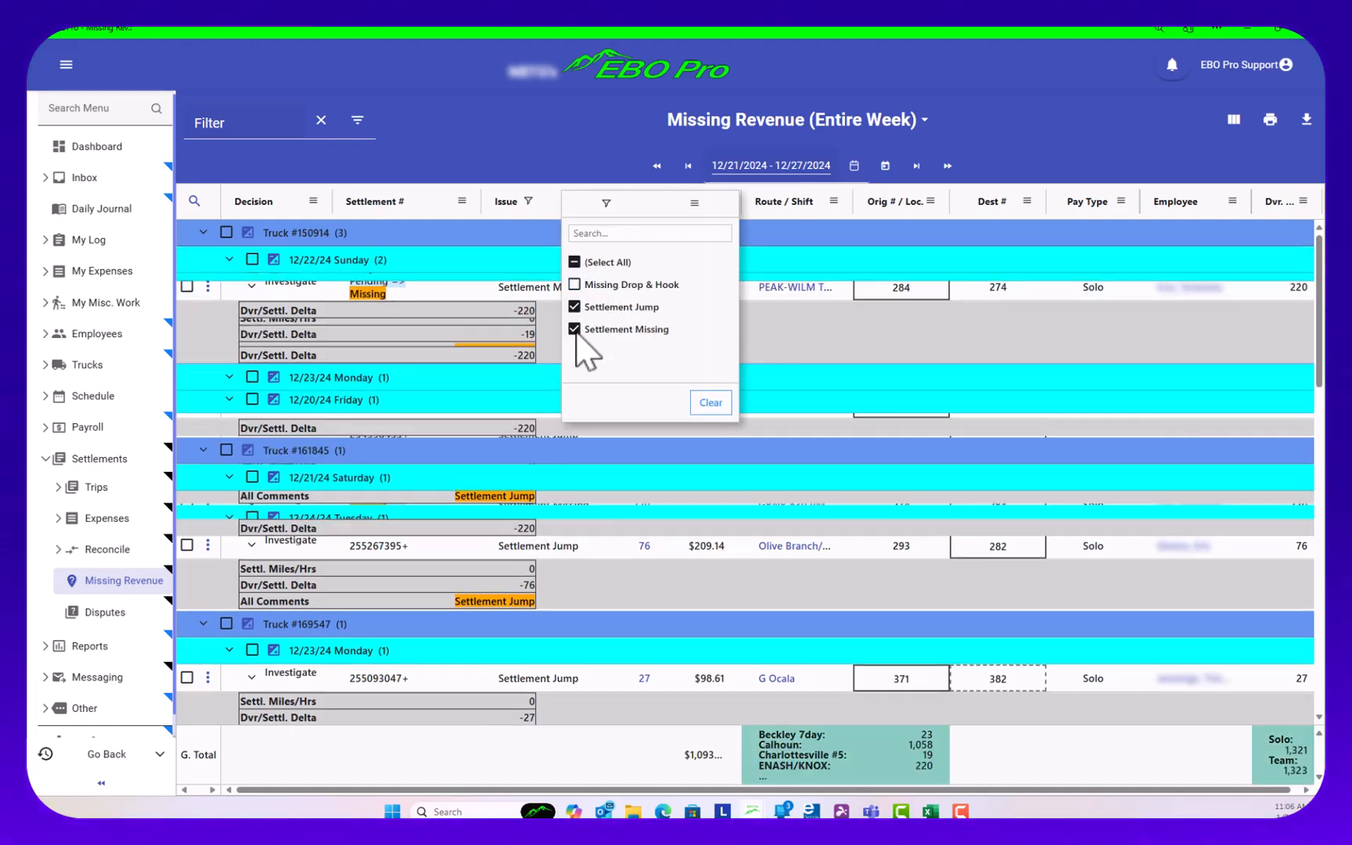
left_click(534, 130)
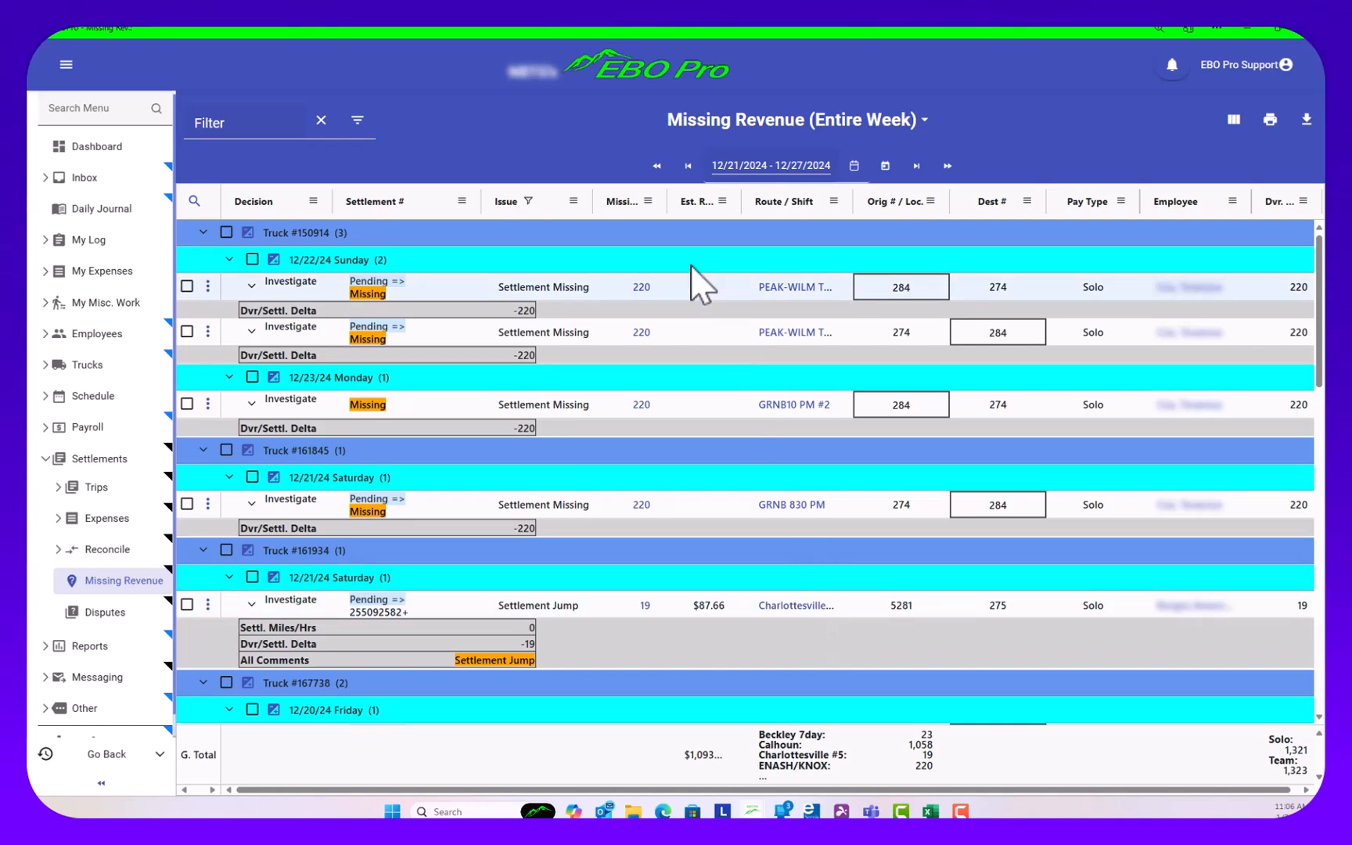
- Go to the 12/14/2024 - 12/20/2024 week and change Truck #150913's Missing Drop & Hook entries for 12/15 through 12/18 to Skip
left_click(689, 167)
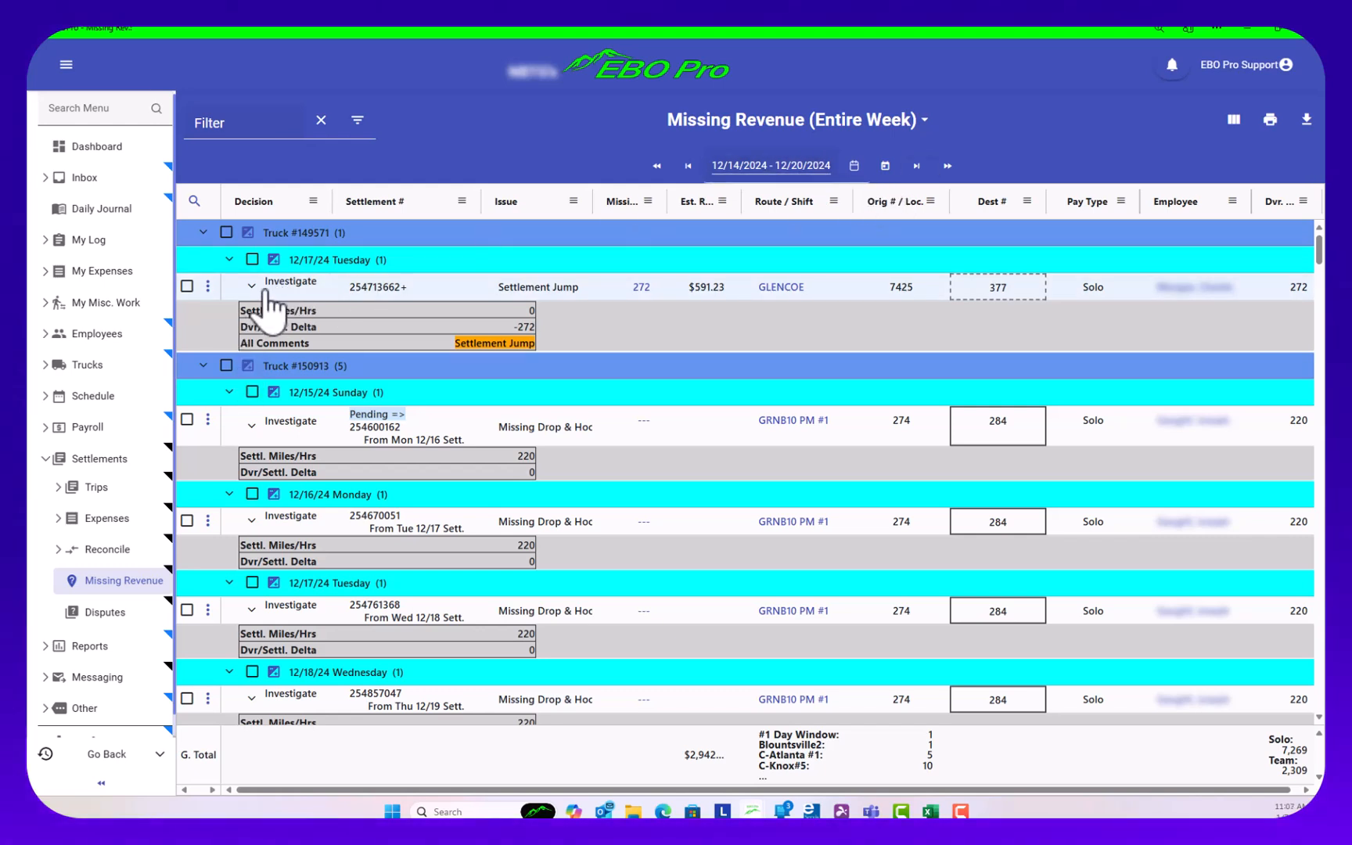
scroll(1029, 483, "right", 1)
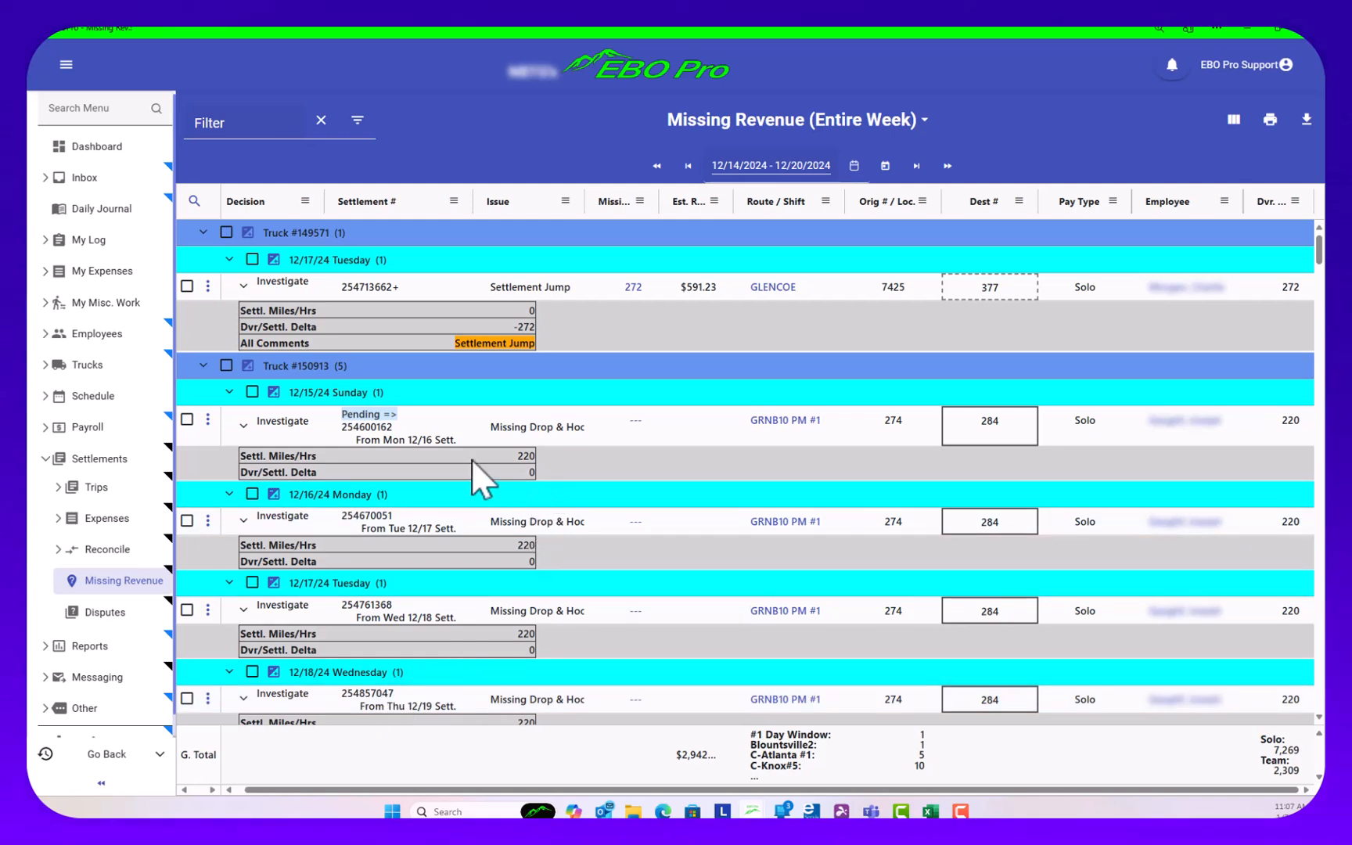
left_click(187, 419)
left_click(187, 520)
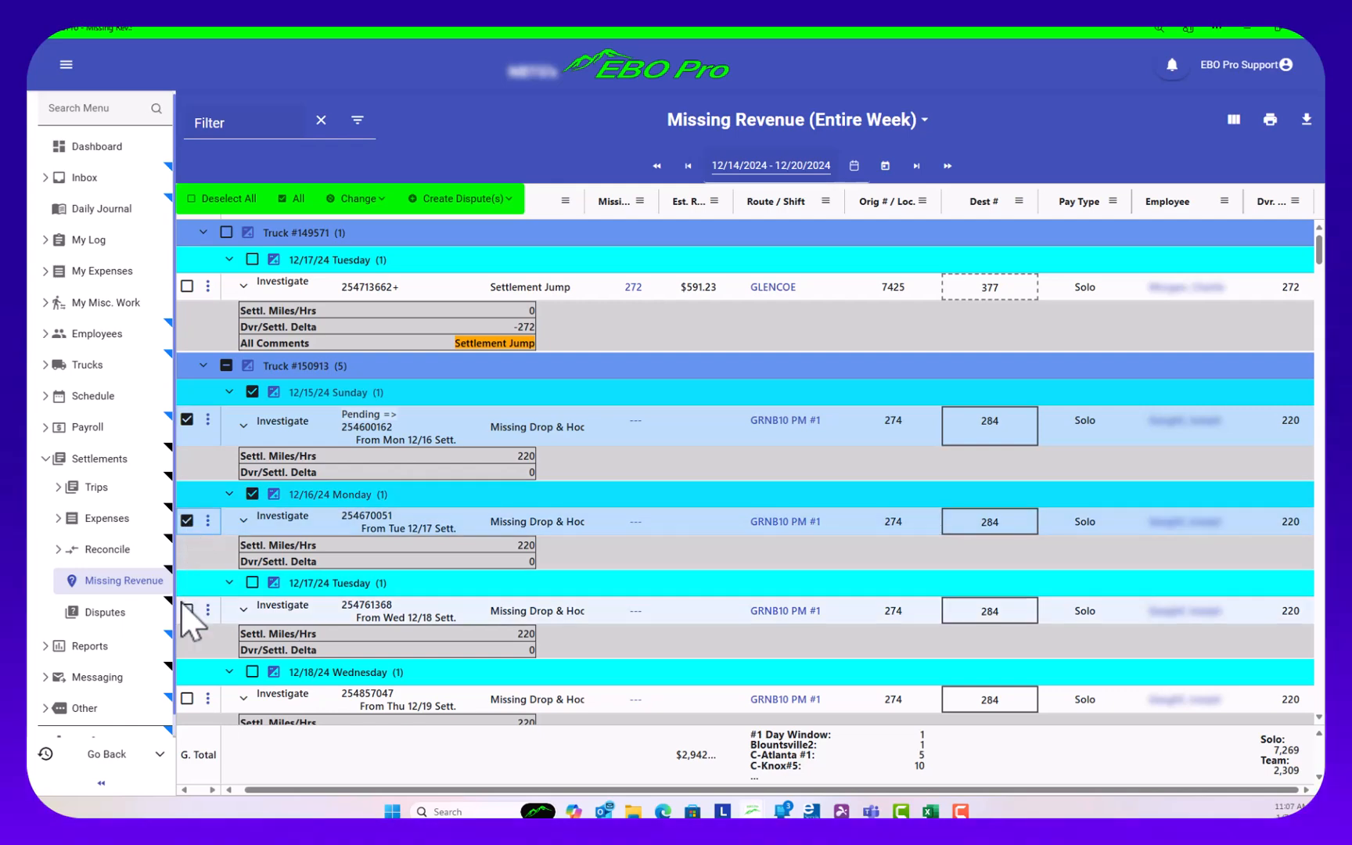
left_click(187, 610)
left_click(187, 698)
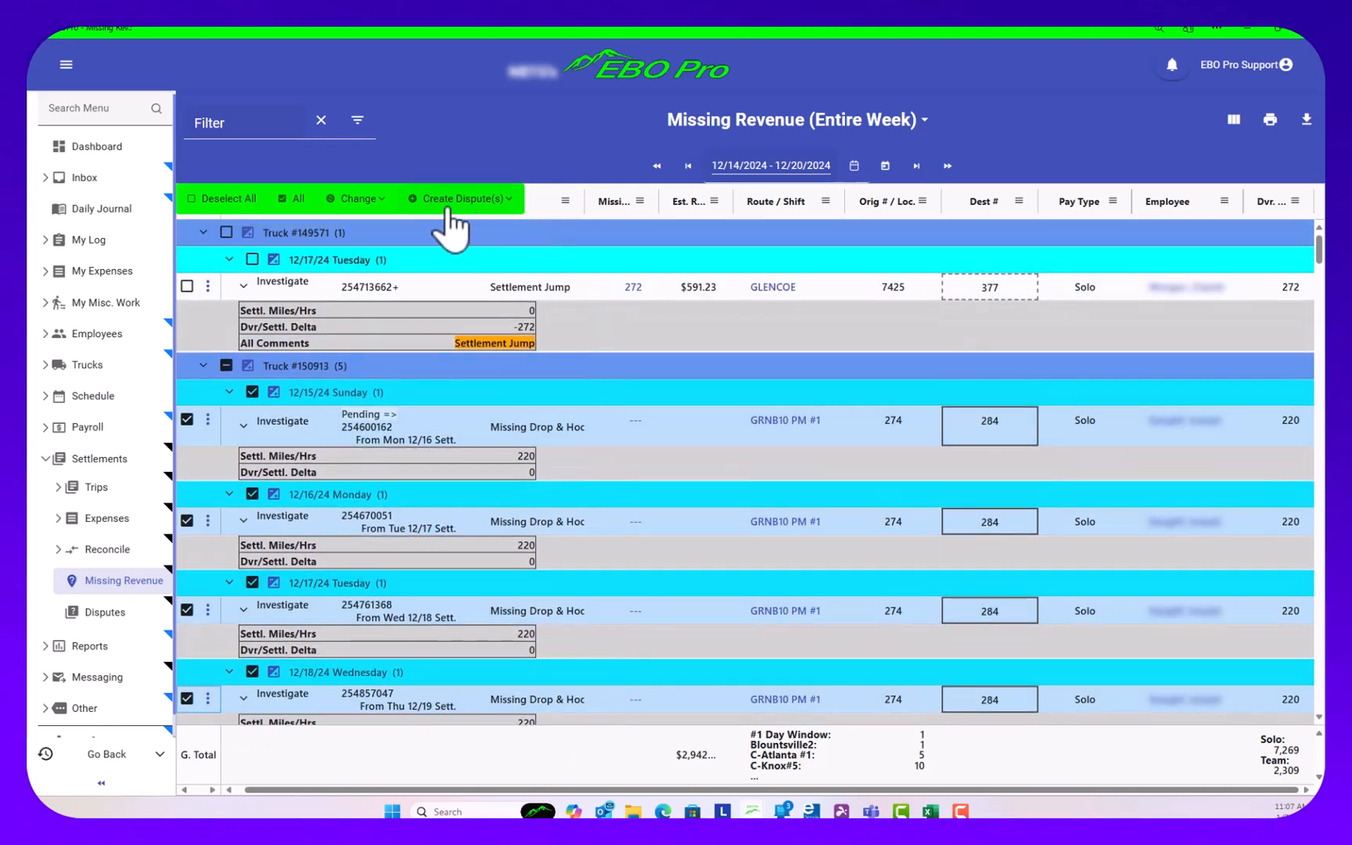
left_click(361, 198)
mouse_move(379, 266)
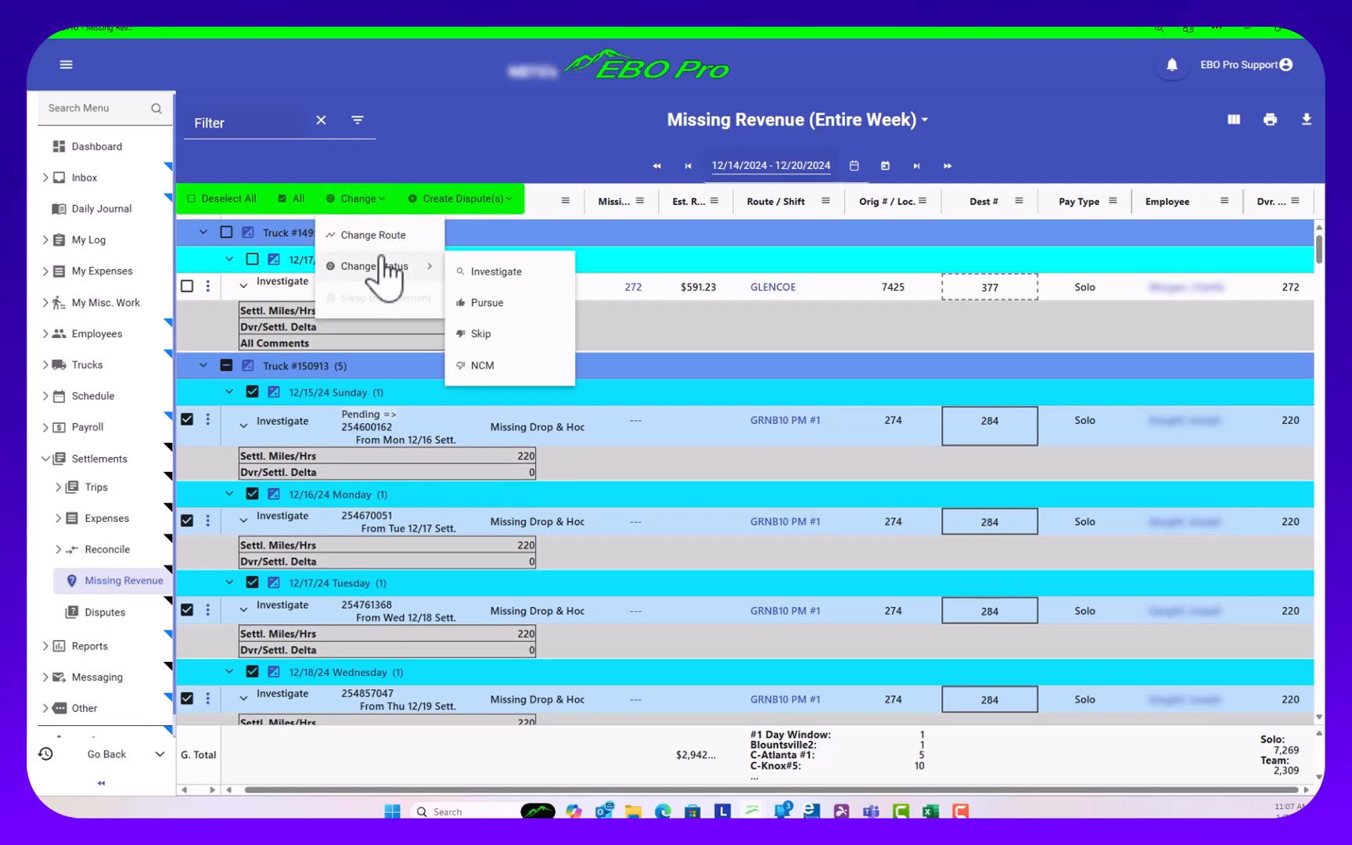
left_click(481, 333)
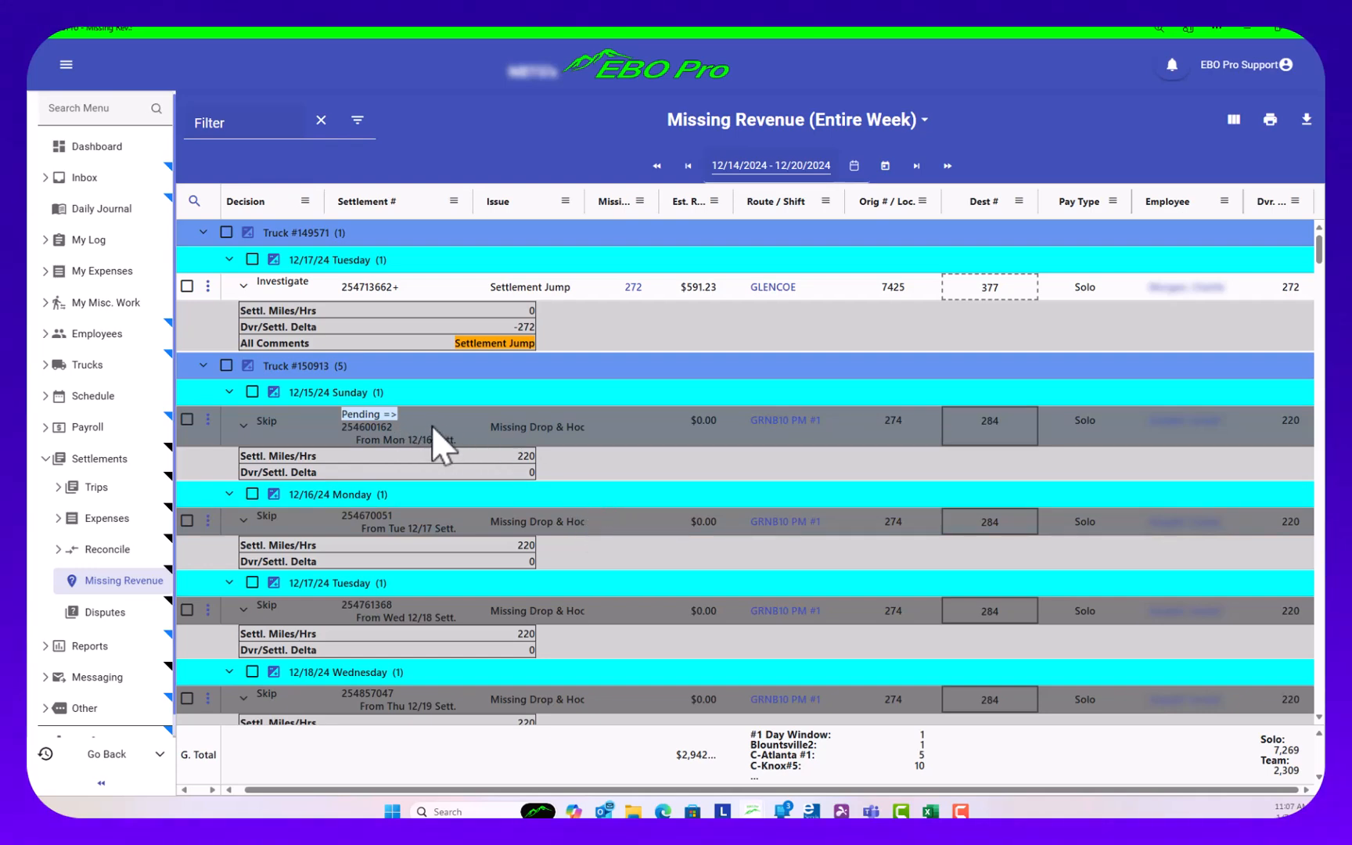
scroll(634, 638, "down", 5)
scroll(635, 636, "up", 5)
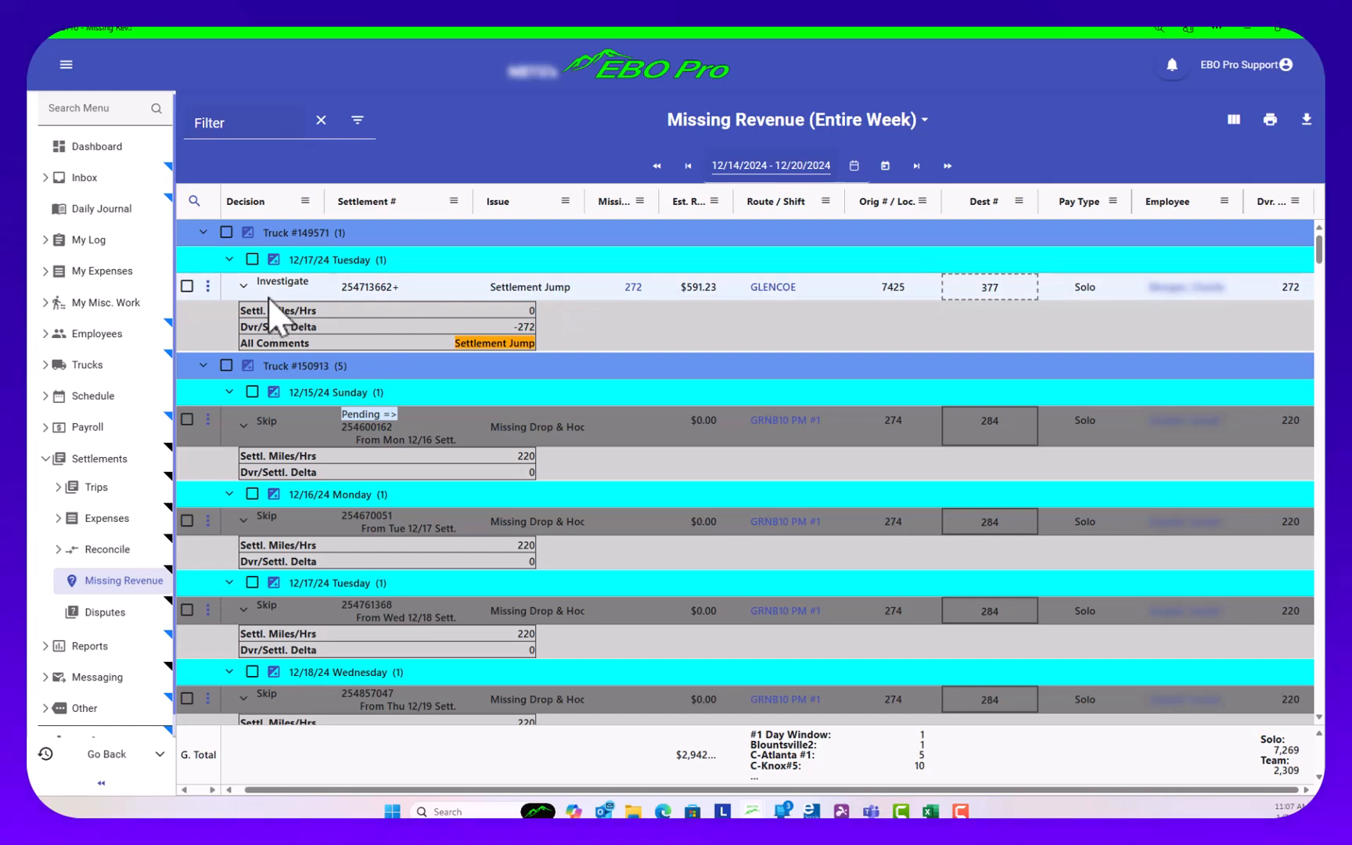
- Create a dispute for Truck #149571's Settlement Jump entry on 12/17/24
left_click(208, 286)
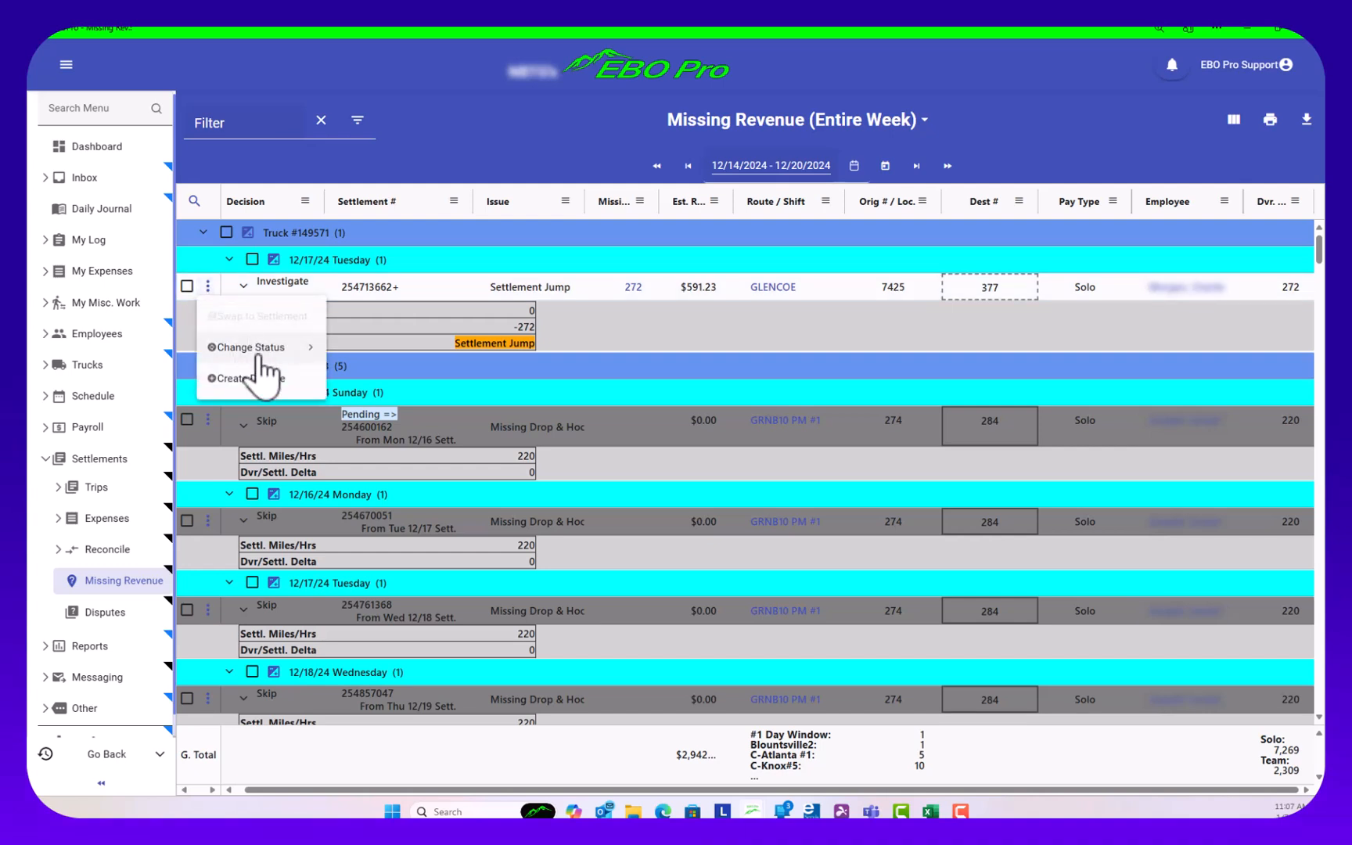
left_click(187, 287)
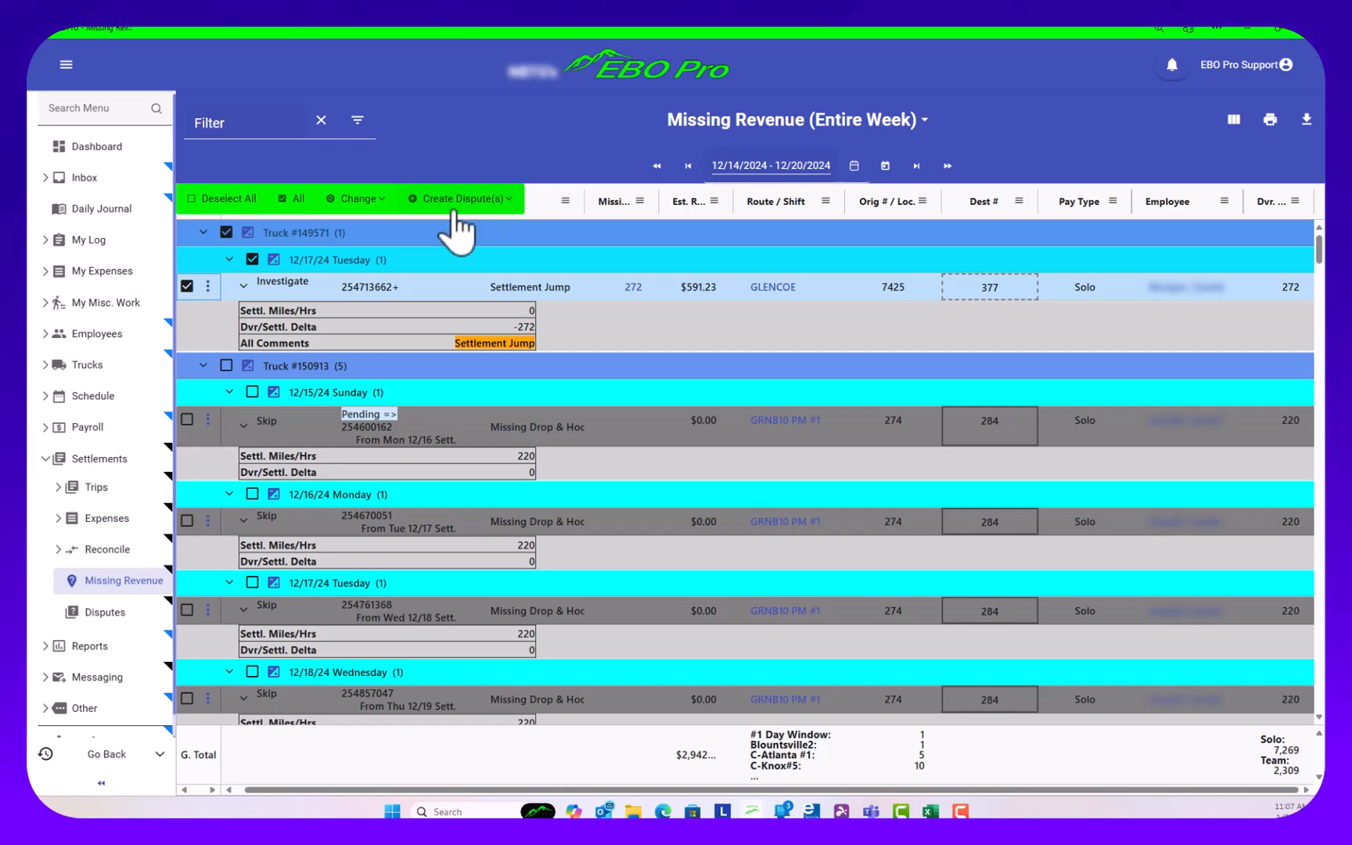
left_click(187, 286)
left_click(209, 287)
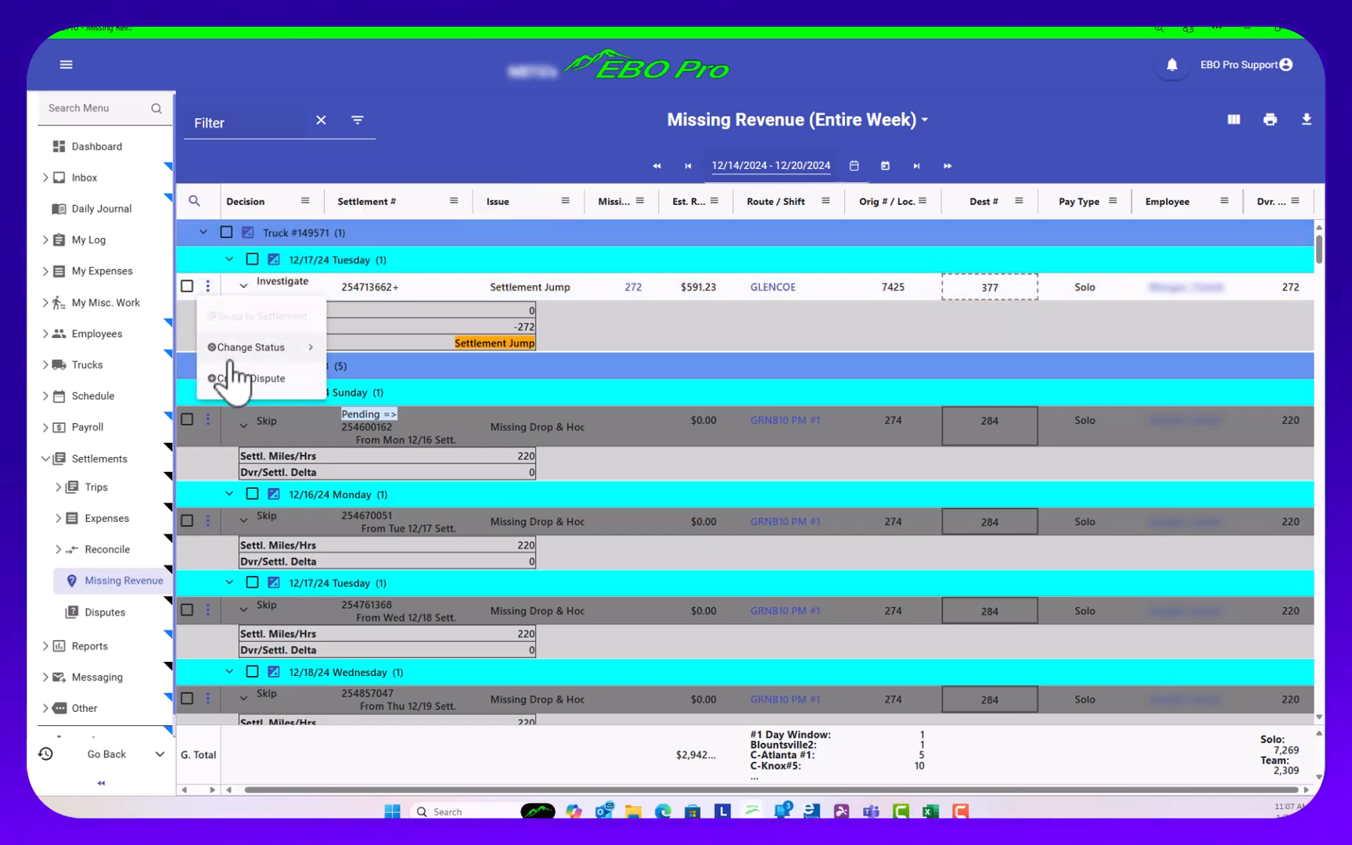
left_click(266, 353)
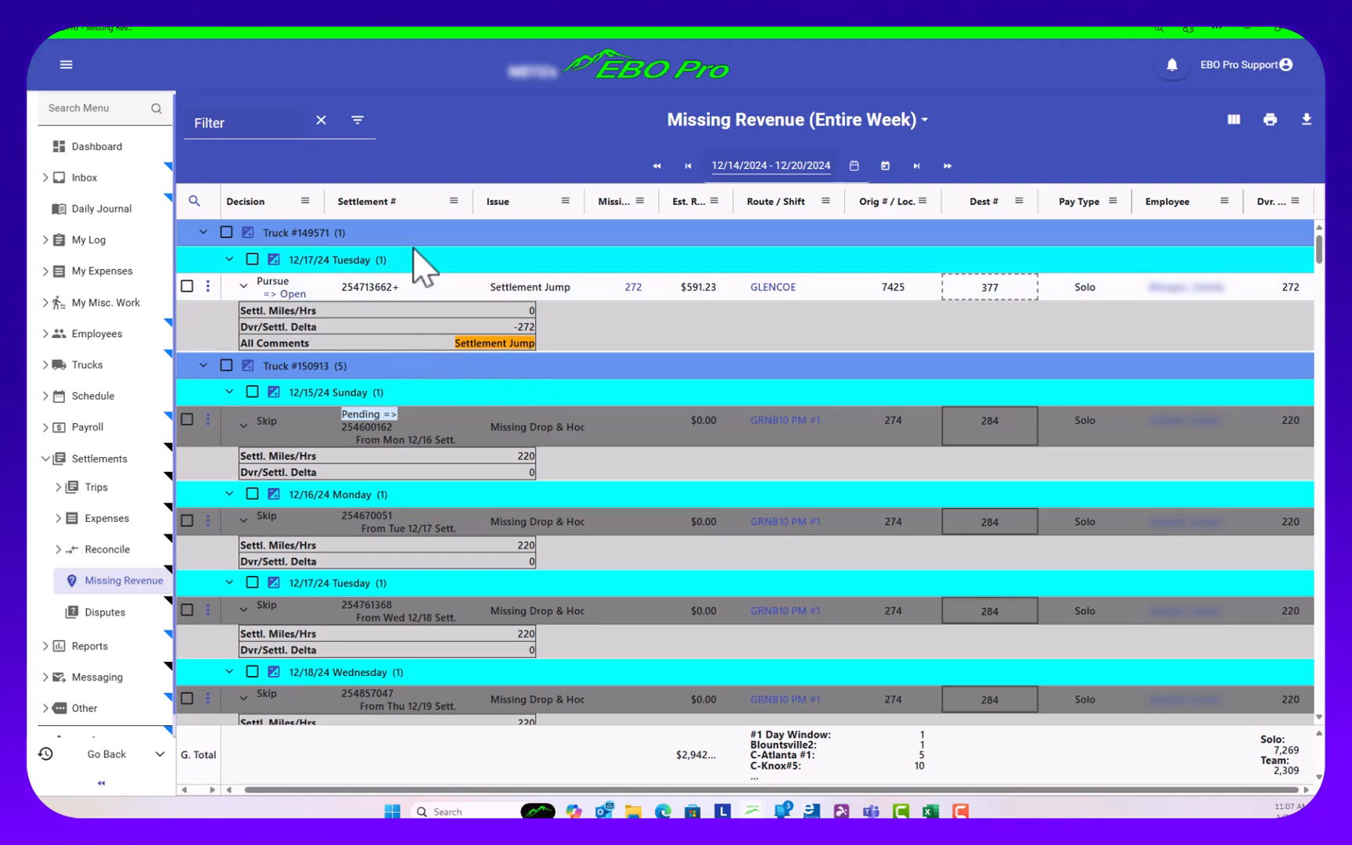
- Open the active disputes list and view the status options for the 12/17/24 Murfreesboro dispute
left_click(100, 618)
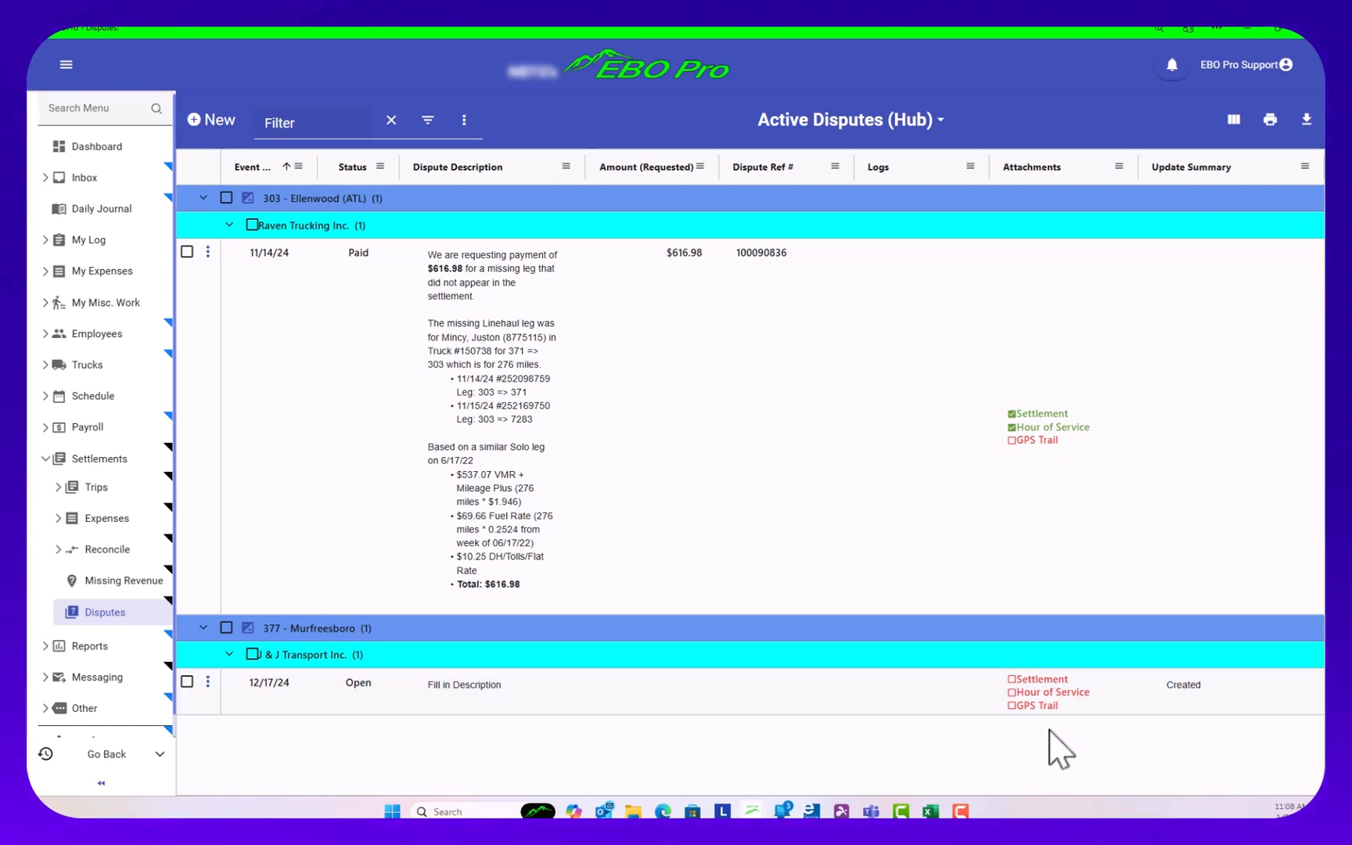
left_click(207, 681)
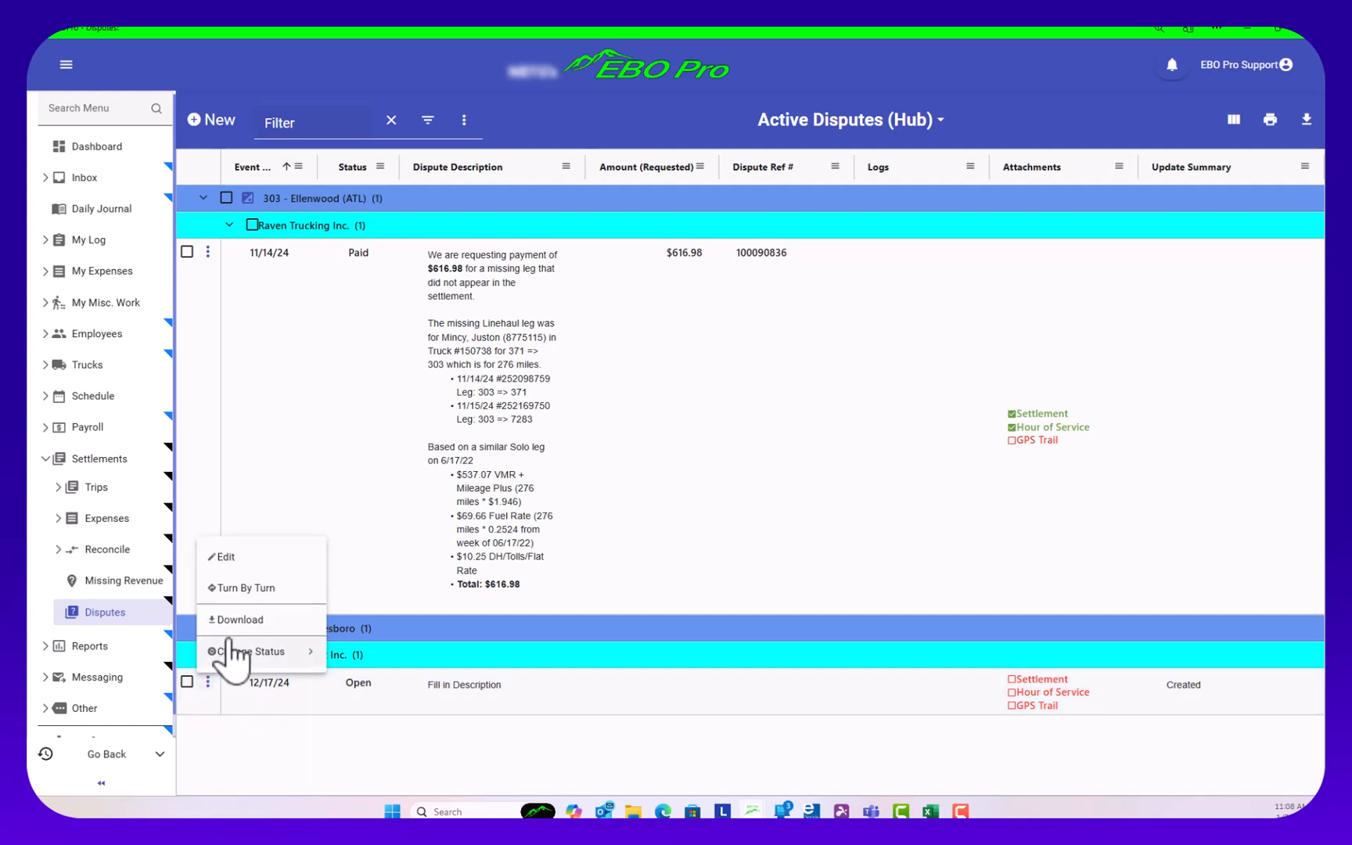
mouse_move(289, 652)
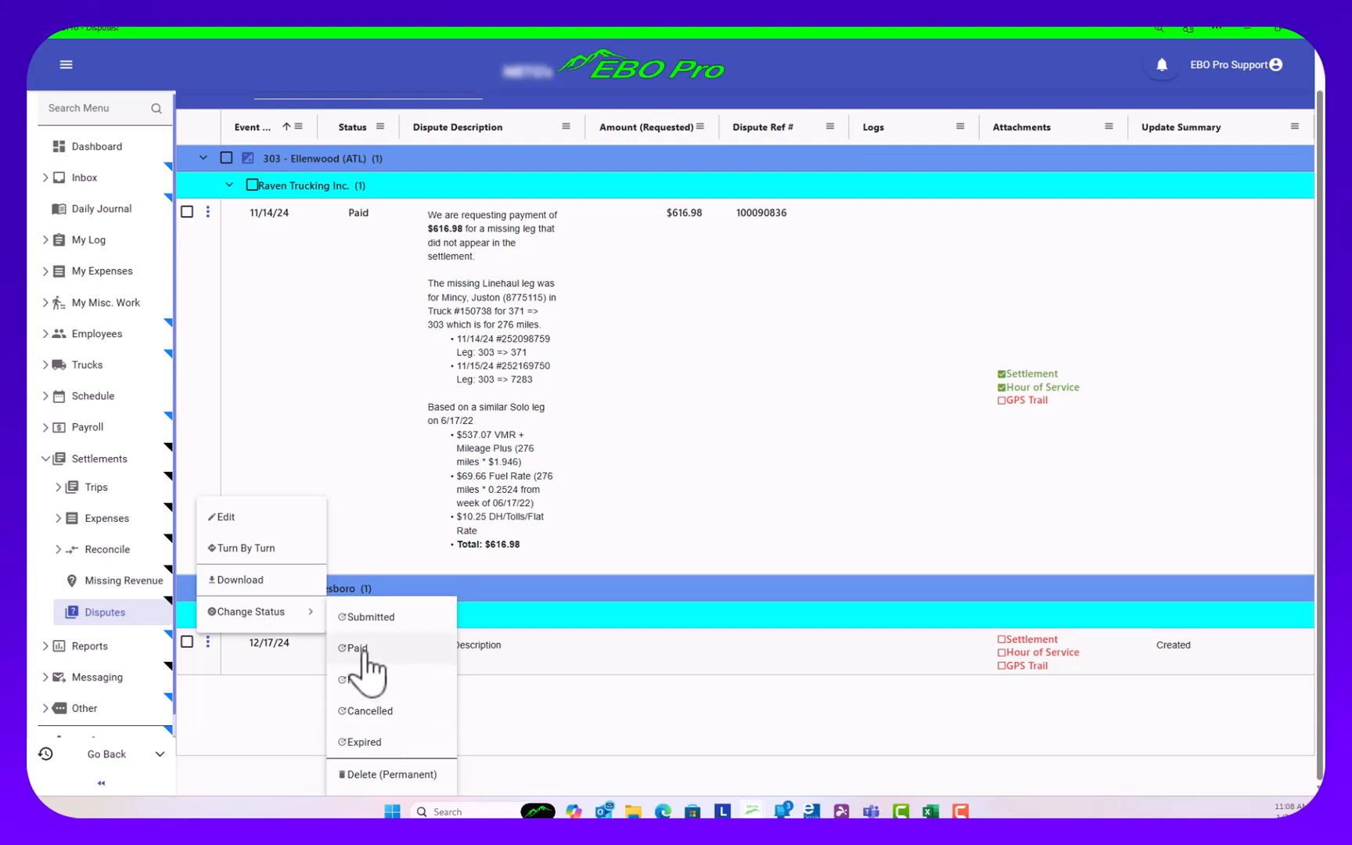
left_click(626, 653)
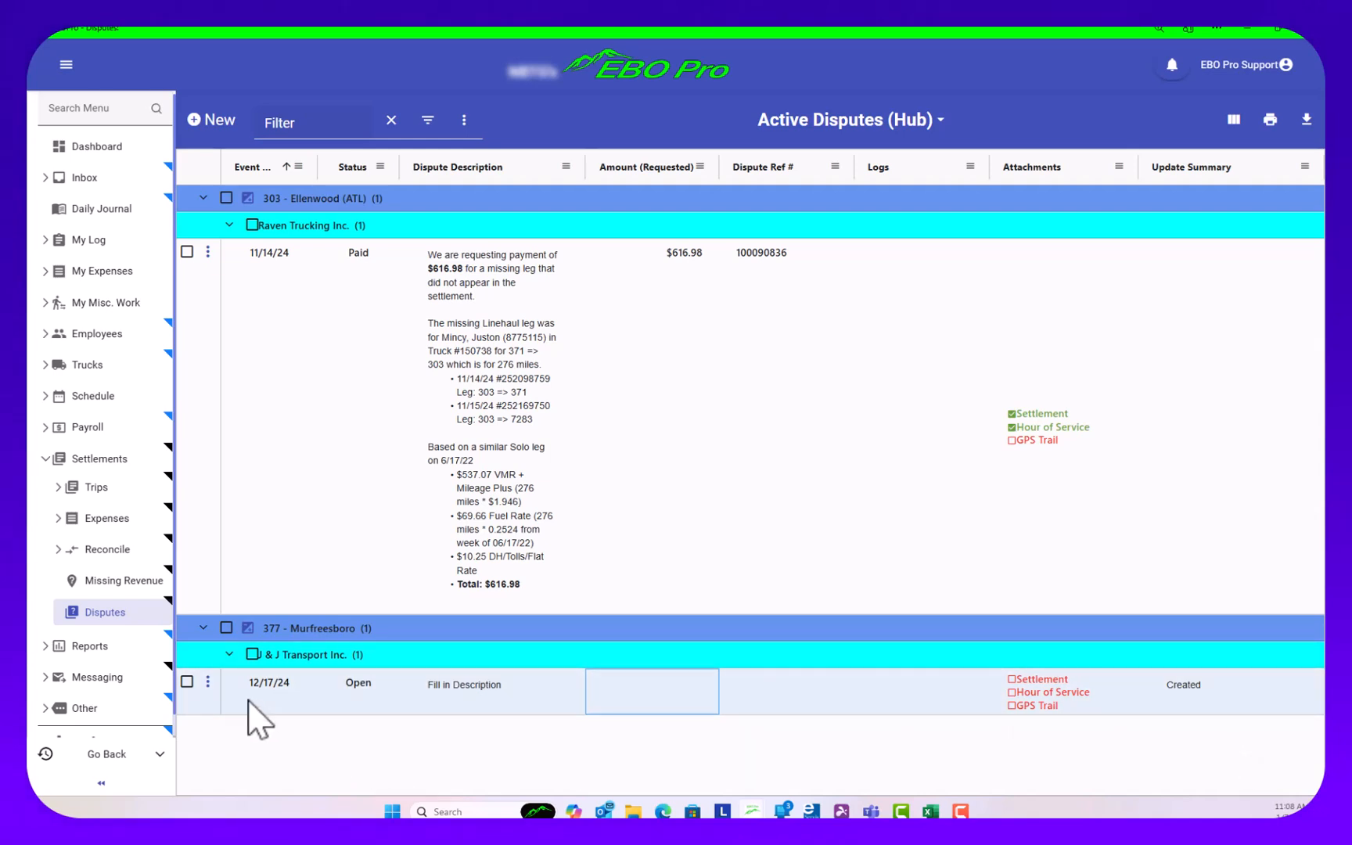
- Start the Turn By Turn wizard for the 12/17/24 dispute and advance to the FedEx Logs stage
left_click(207, 682)
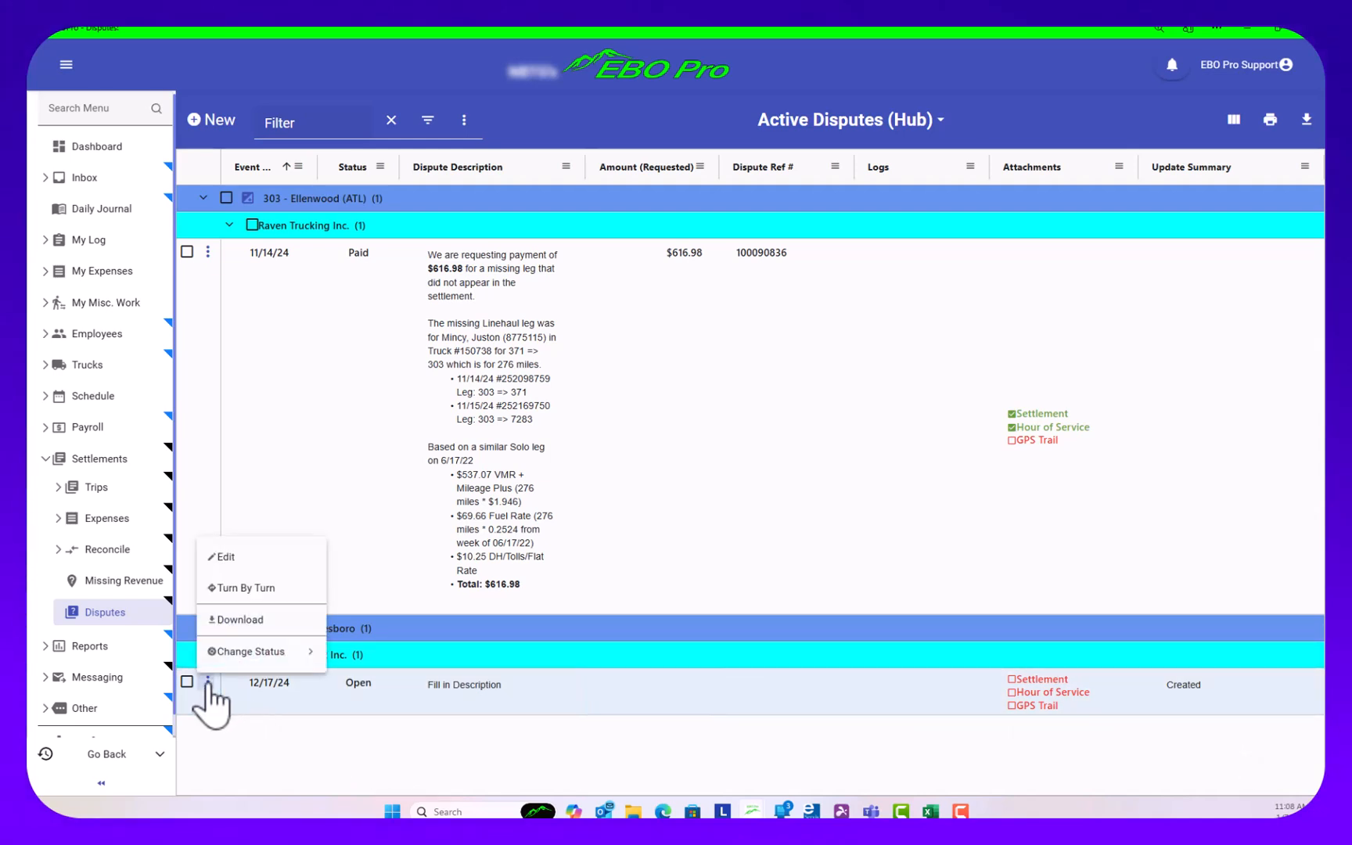
left_click(246, 592)
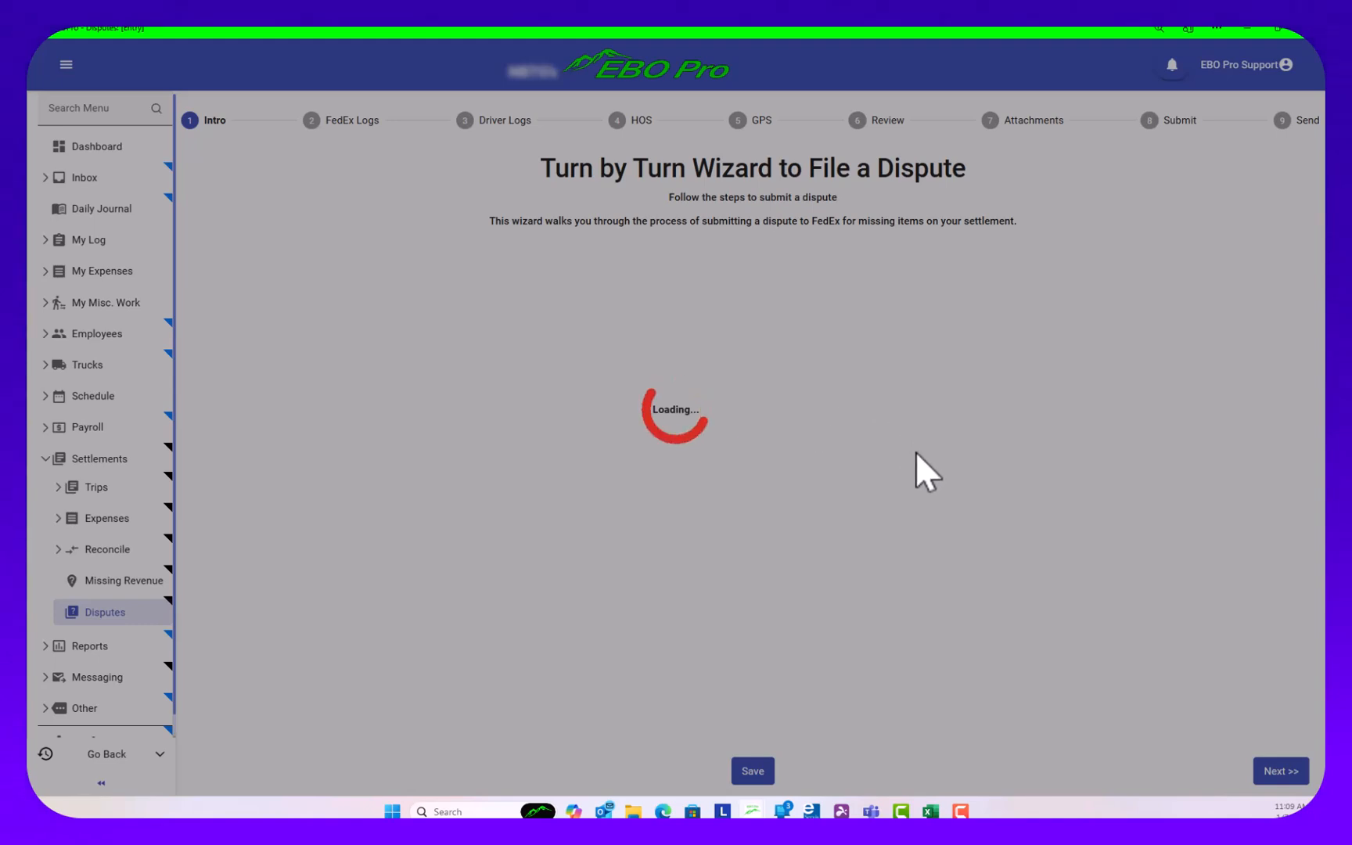
left_click(1274, 772)
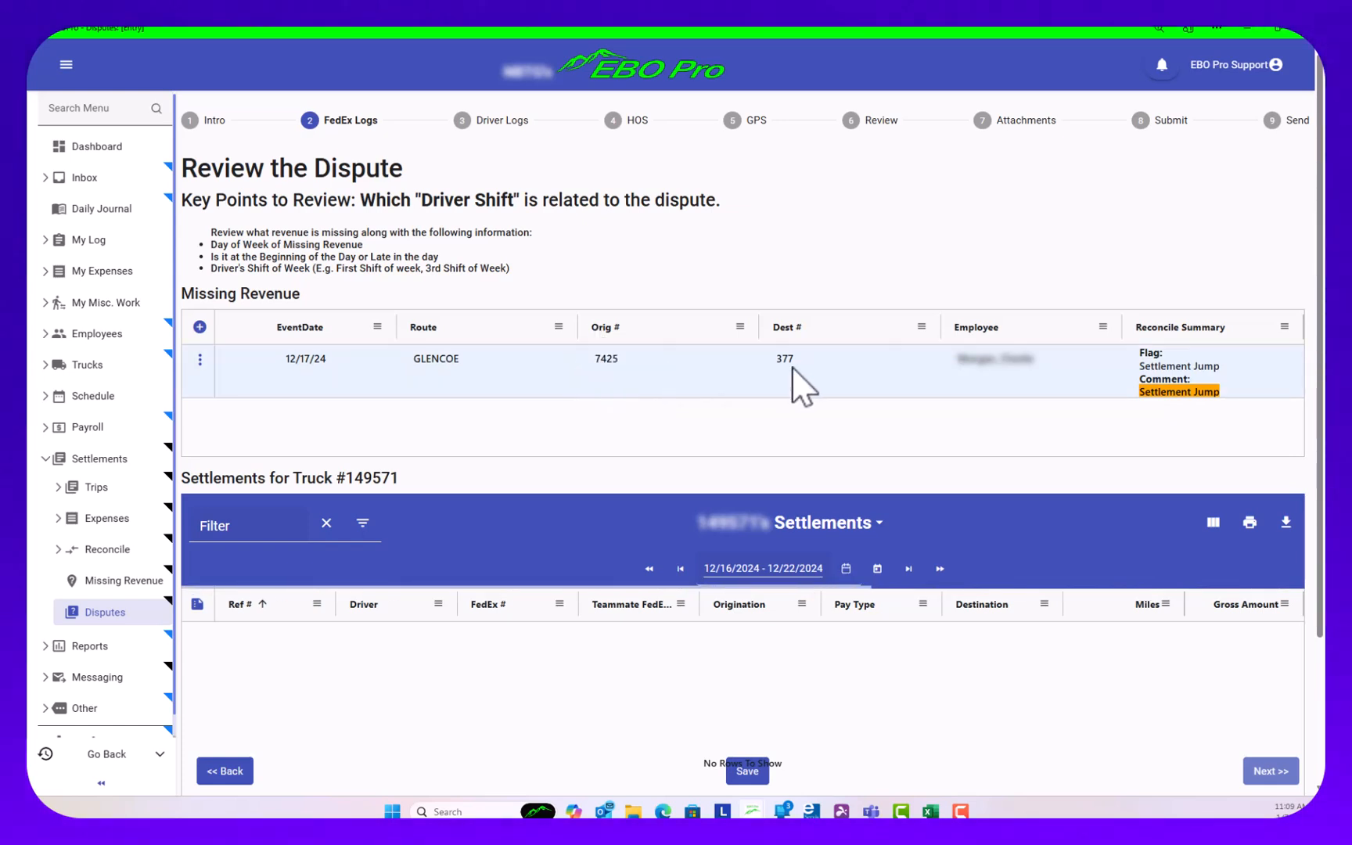
- Examine Truck #149571's settlement entries around Tuesday 12/17/24 for the disputed leg from 7425 to 377
scroll(896, 587, "down", 2)
scroll(894, 573, "down", 1)
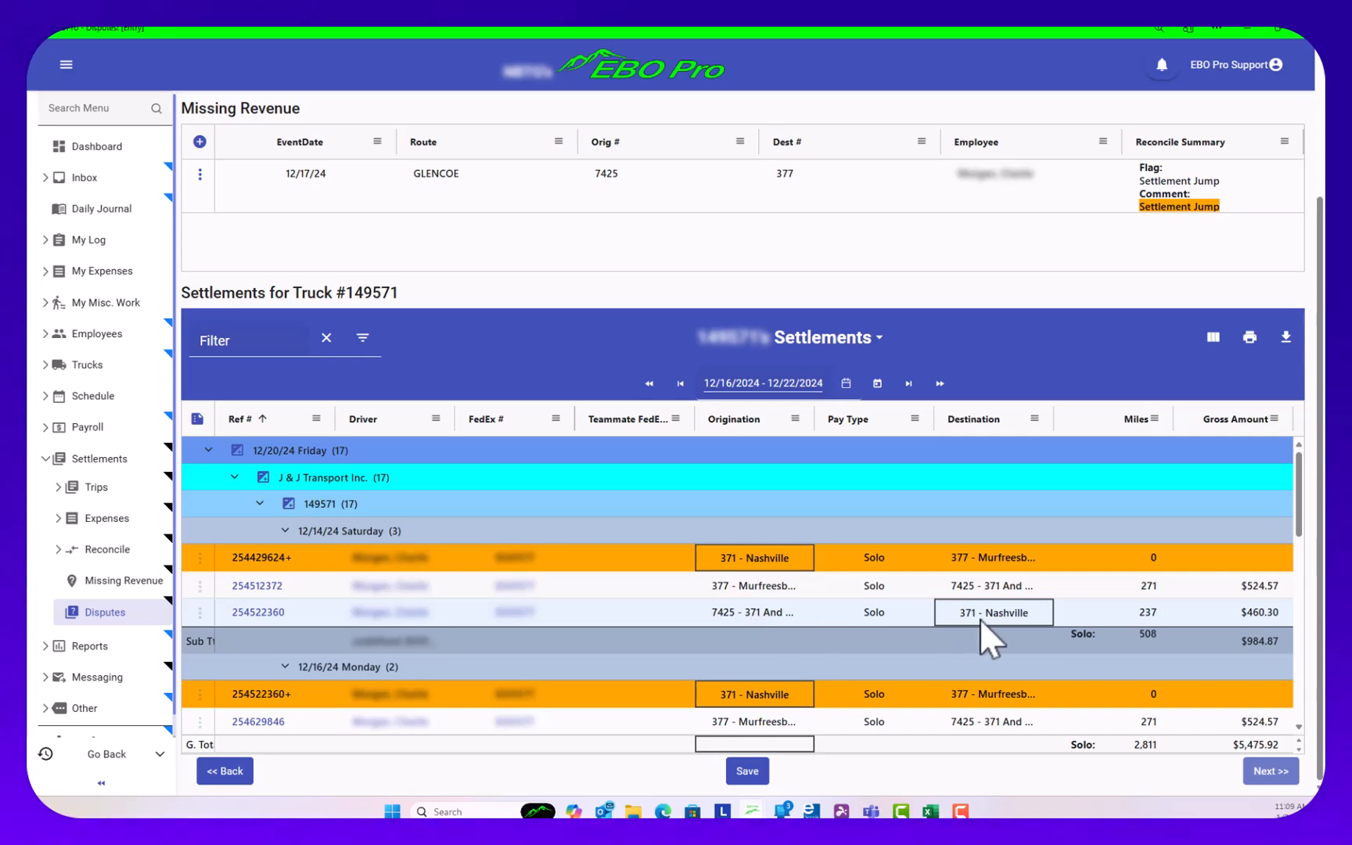
scroll(971, 629, "down", 1)
scroll(778, 648, "down", 2)
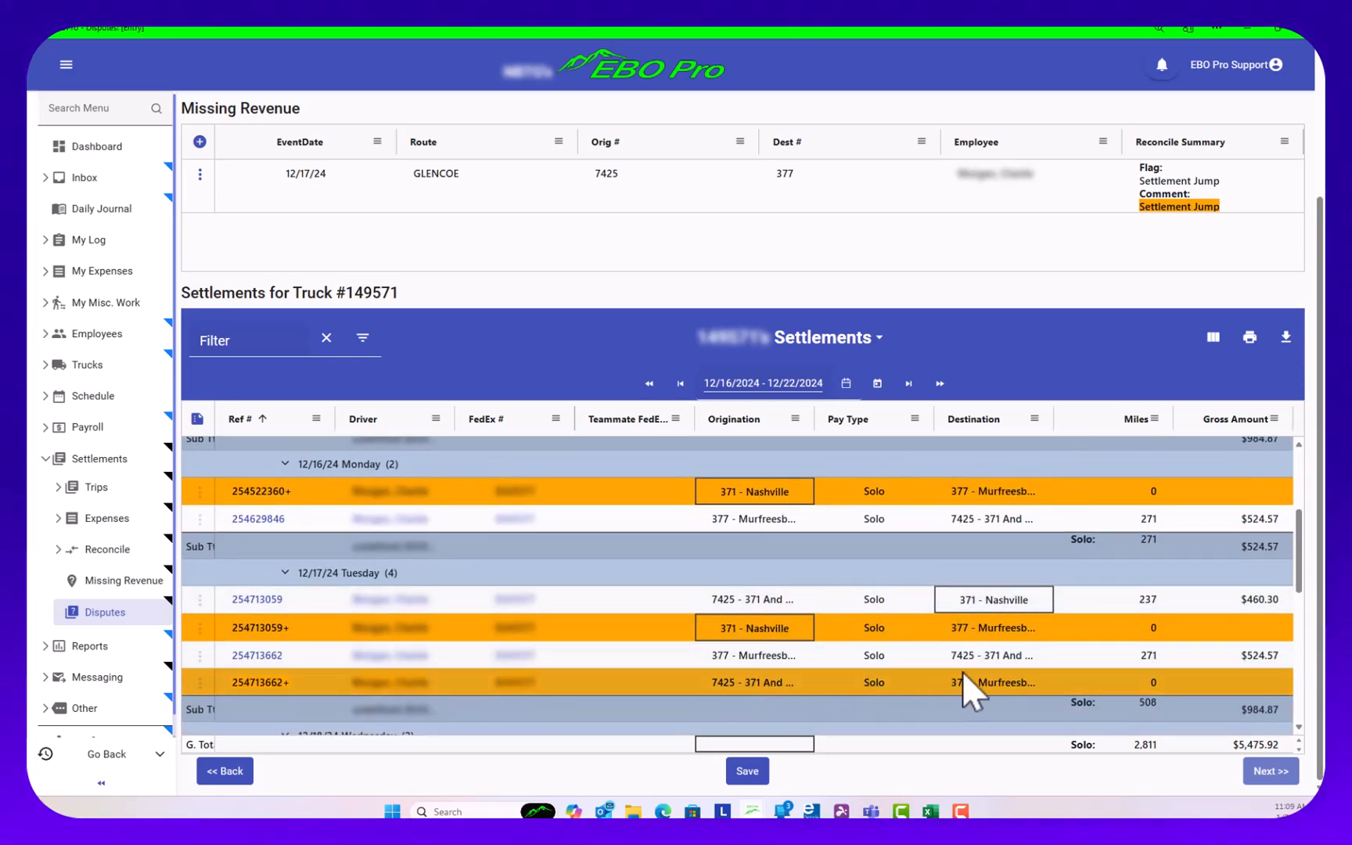
scroll(923, 680, "down", 2)
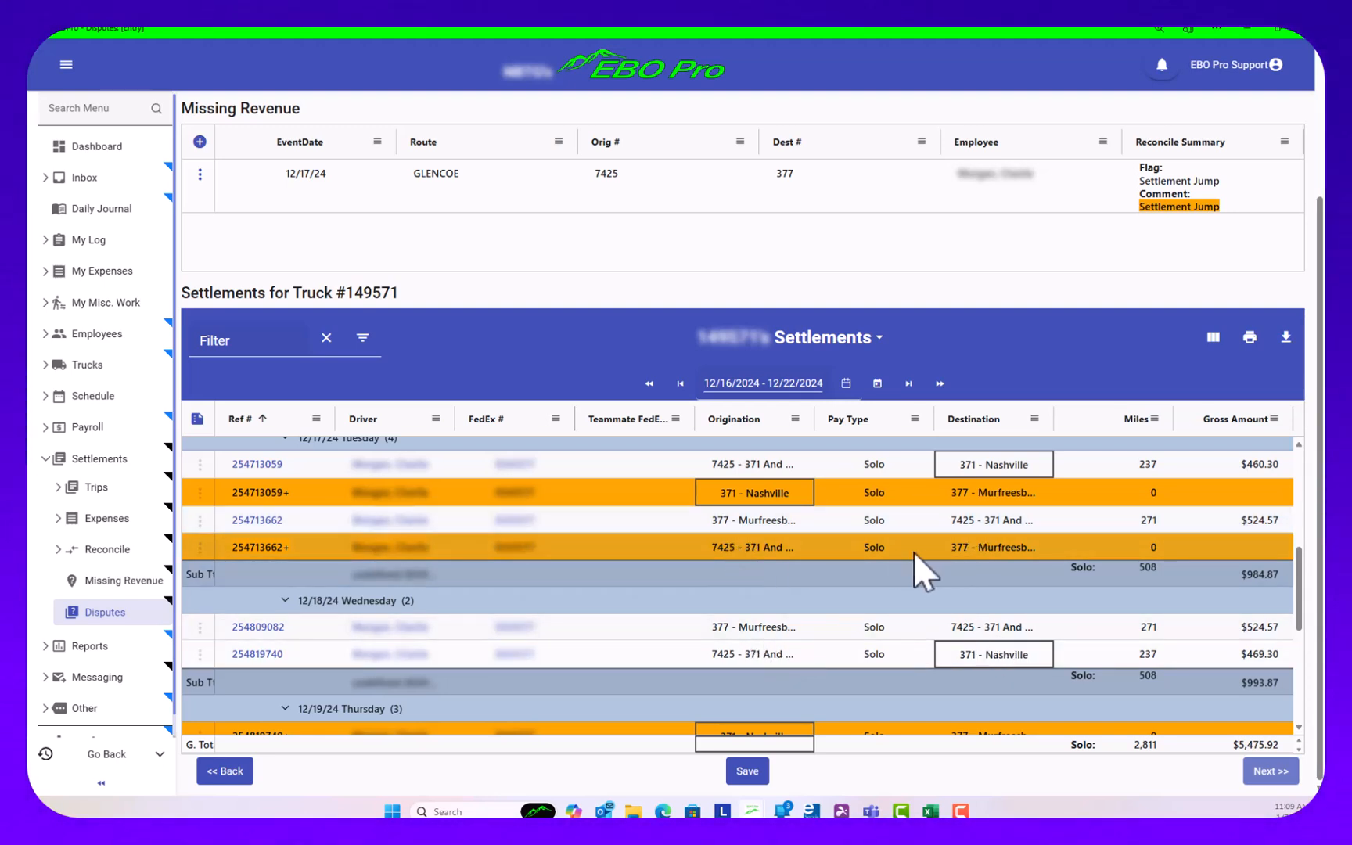
- Continue to the Driver Logs stage and review the driver's GLENCOE log entries around 12/17/24
left_click(1249, 771)
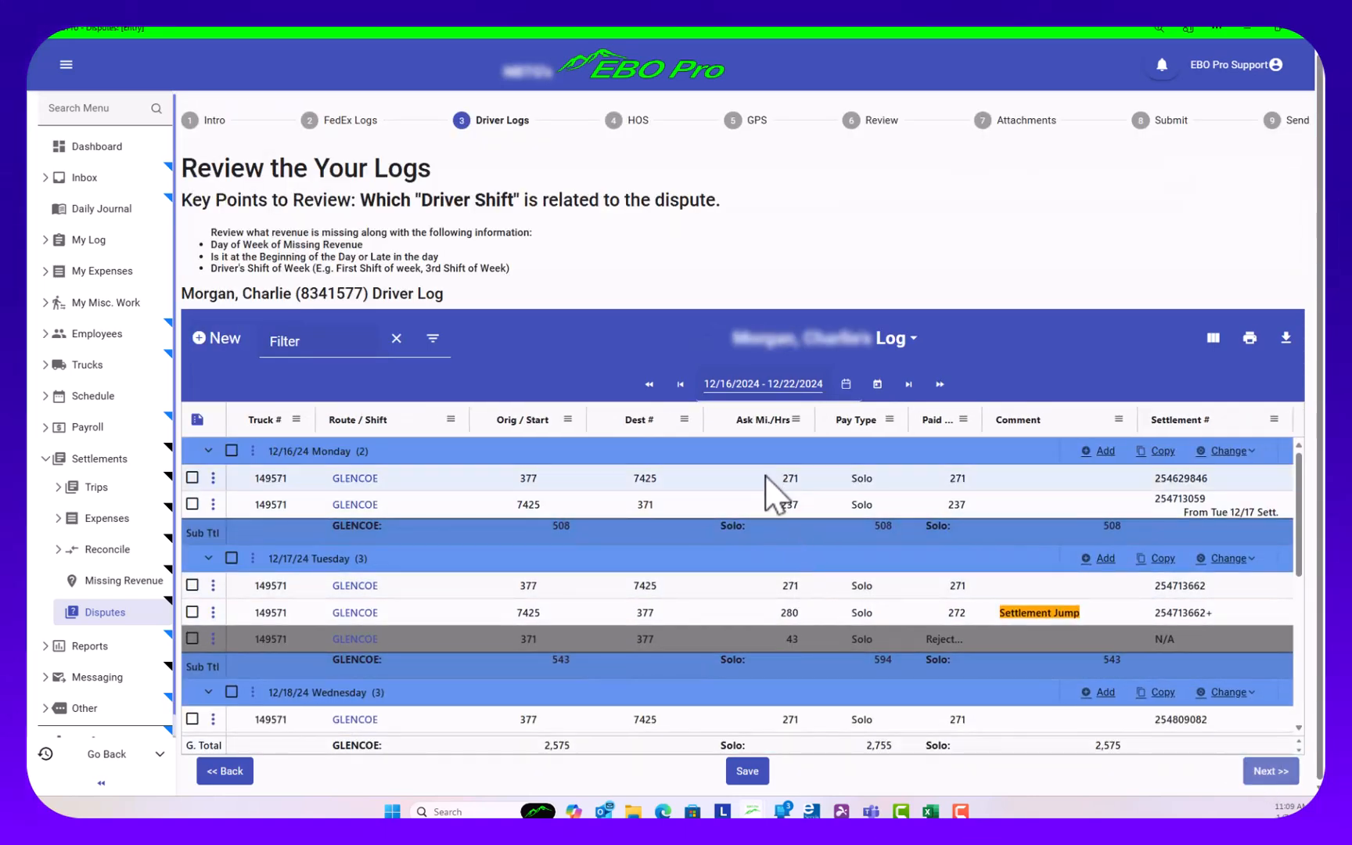
scroll(891, 567, "down", 1)
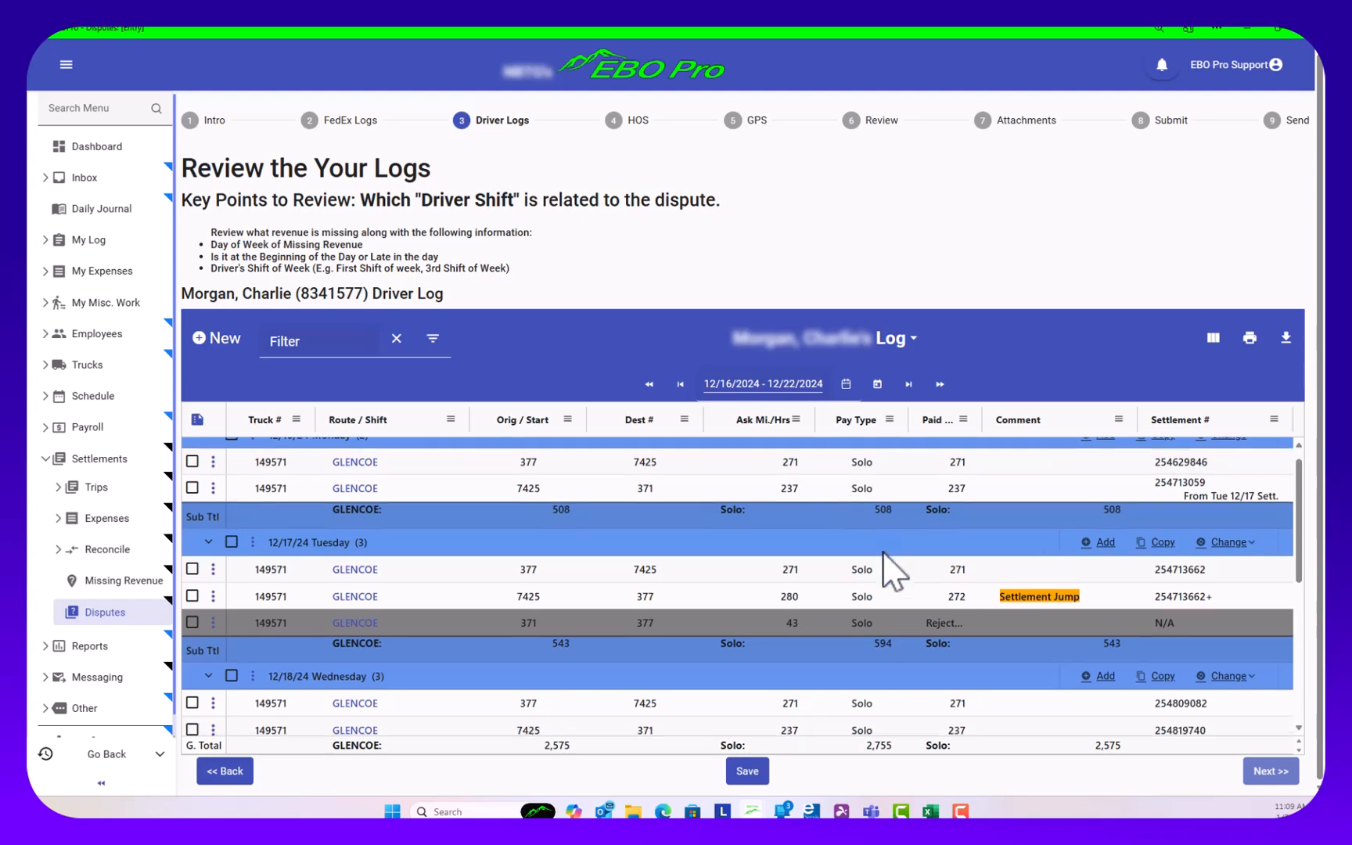
scroll(1009, 563, "up", 1)
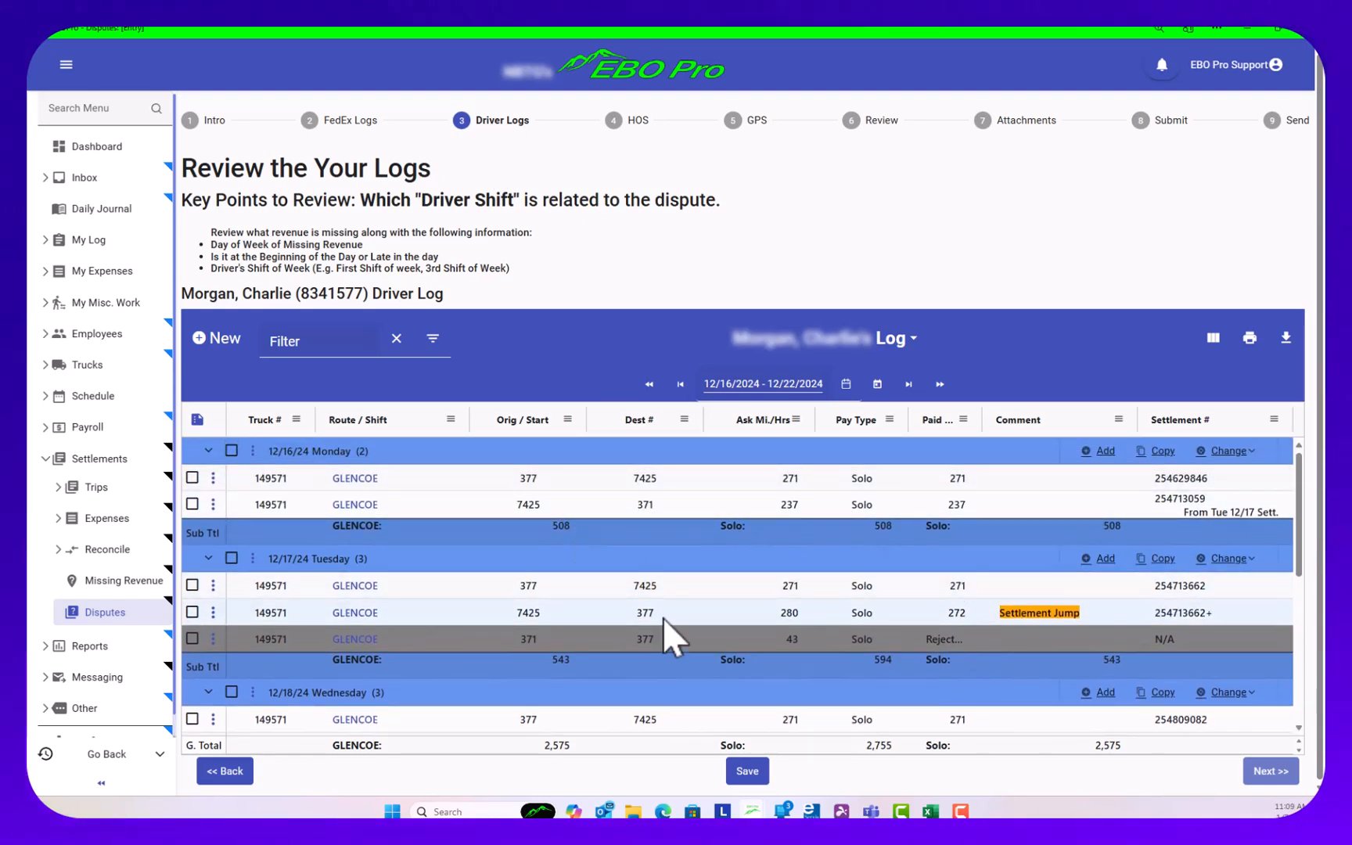
scroll(662, 617, "down", 1)
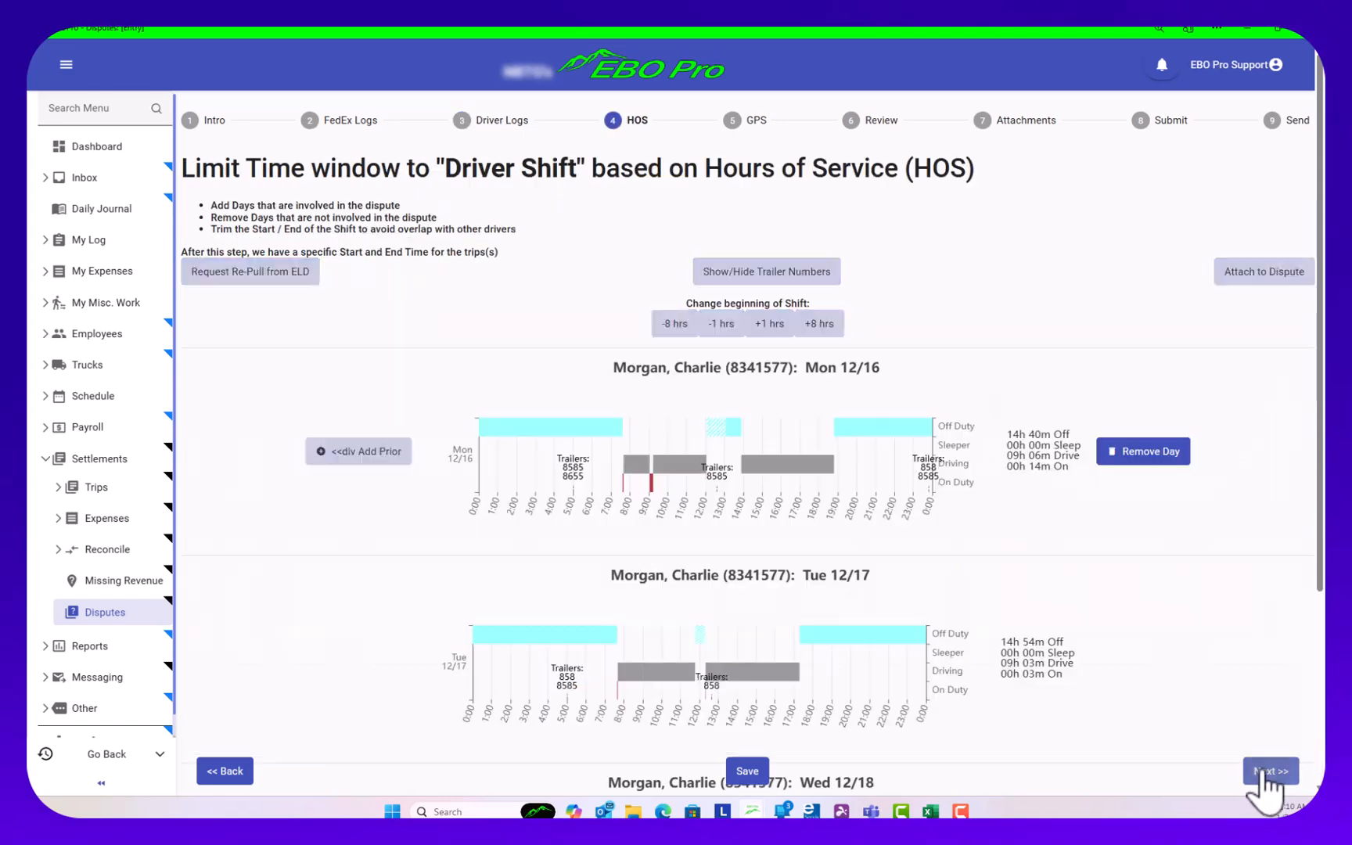
- Advance to the Hours of Service stage and remove Monday 12/16 from the dispute's time window
left_click(1267, 770)
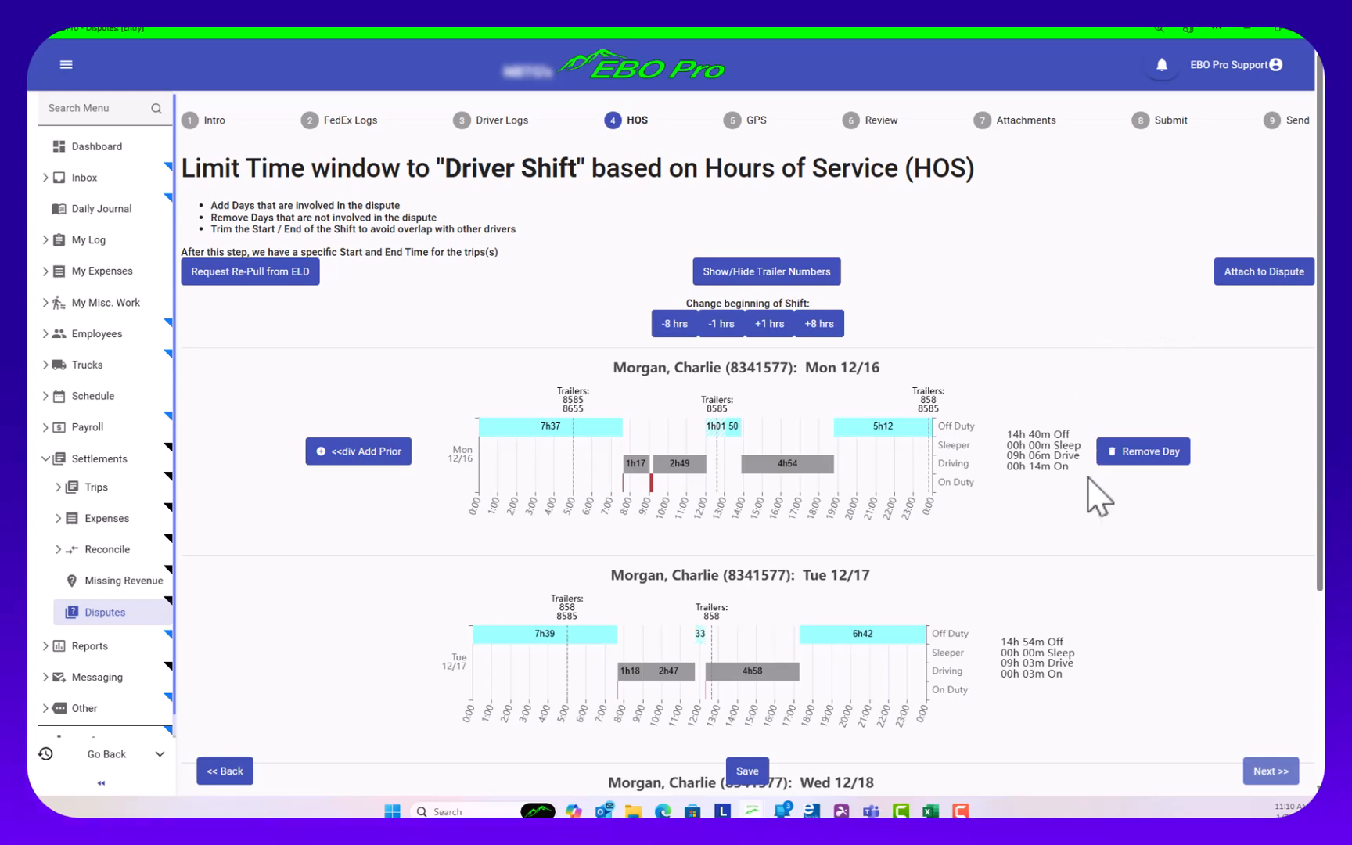
scroll(1147, 575, "down", 1)
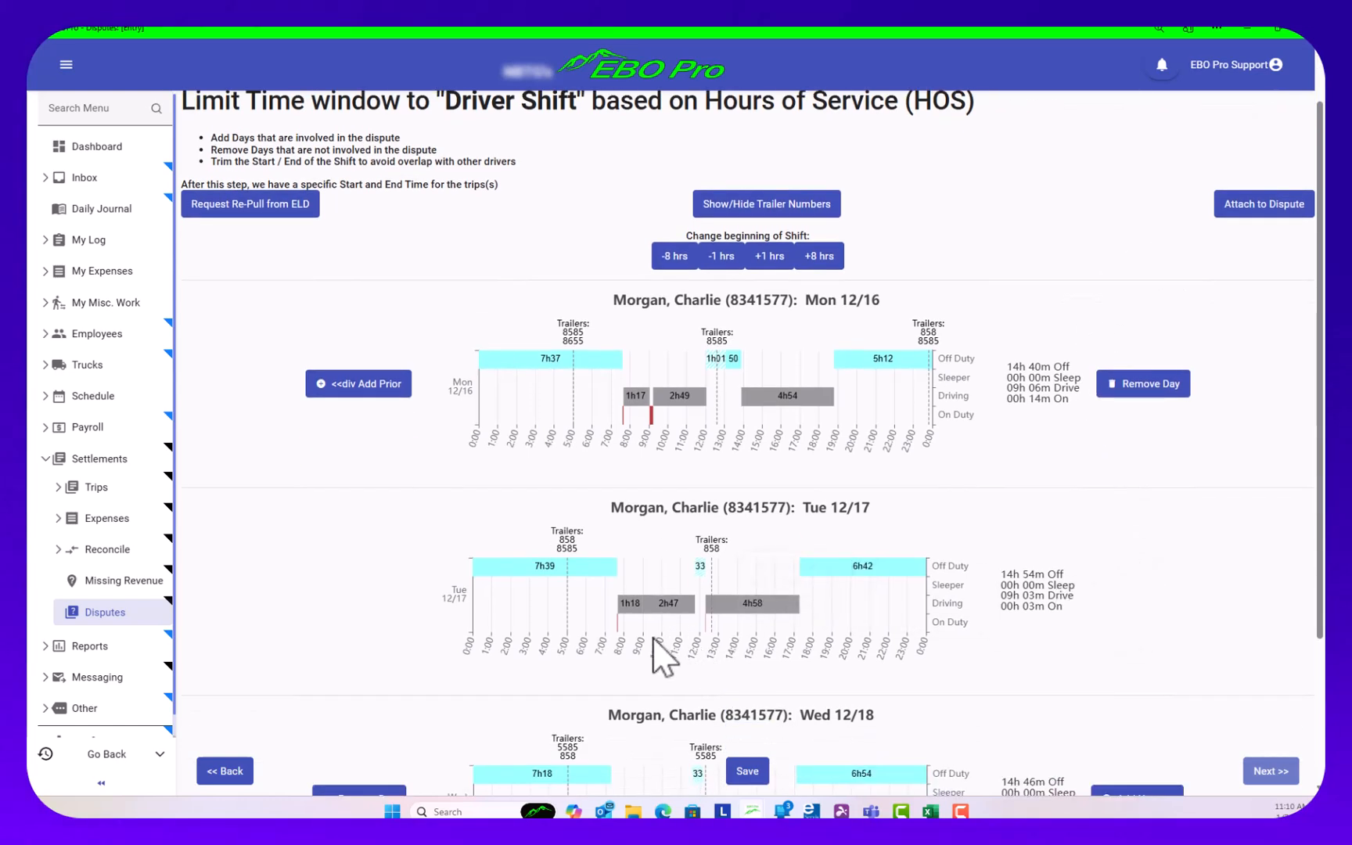
left_click(1167, 385)
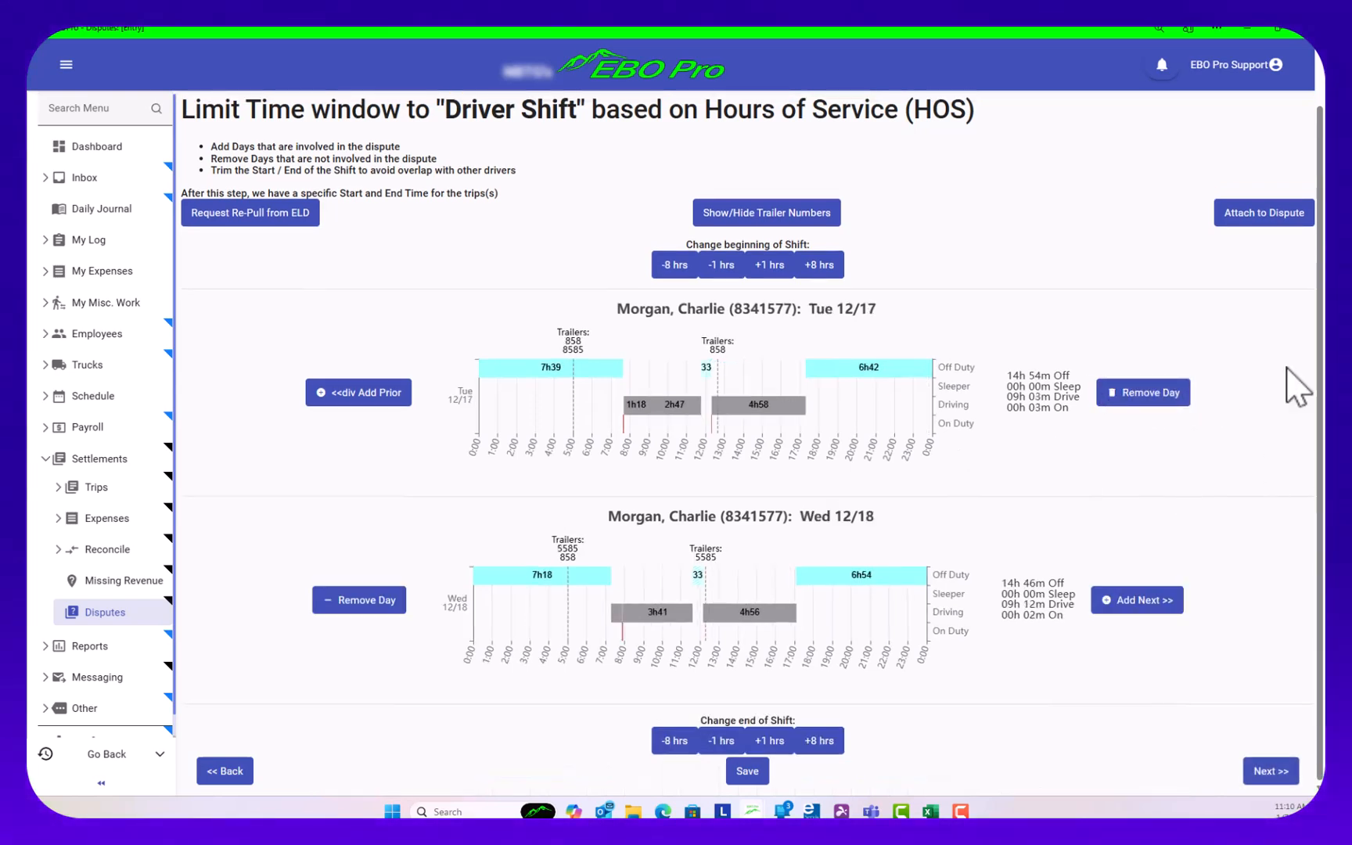
- Remove Wednesday 12/18 from the driver shift window and attach the remaining Hours of Service log to the dispute
left_click(348, 599)
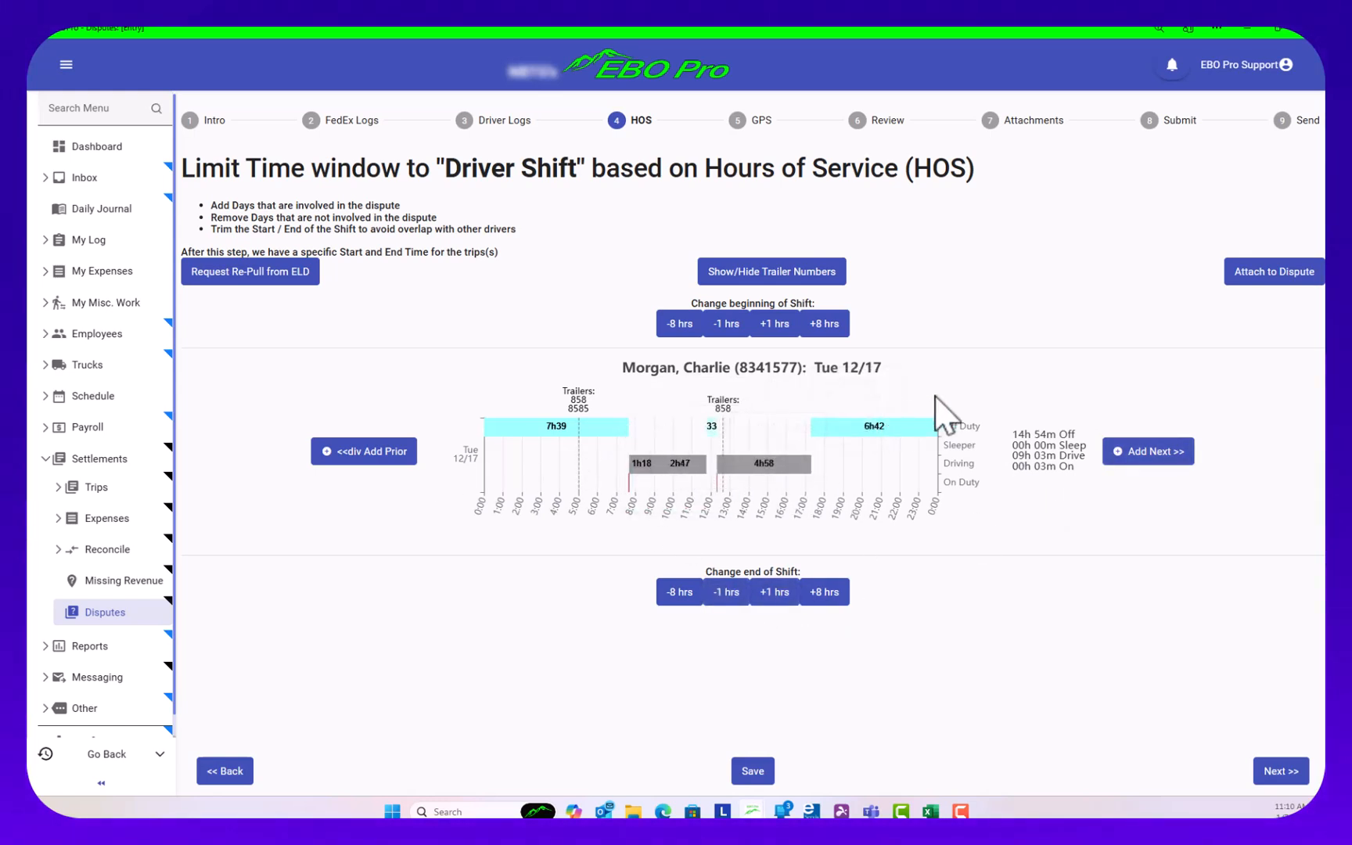
left_click(1257, 270)
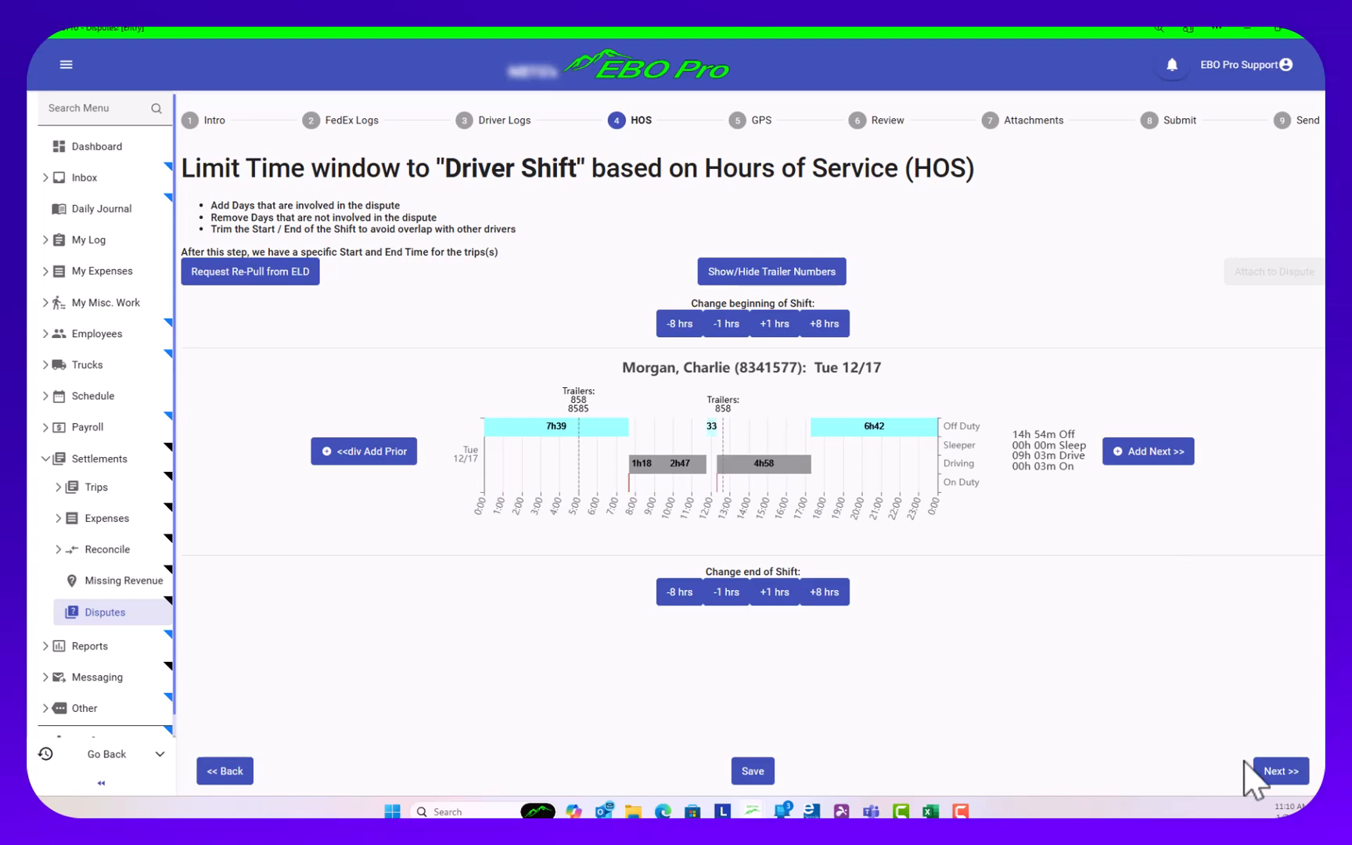
left_click(1276, 773)
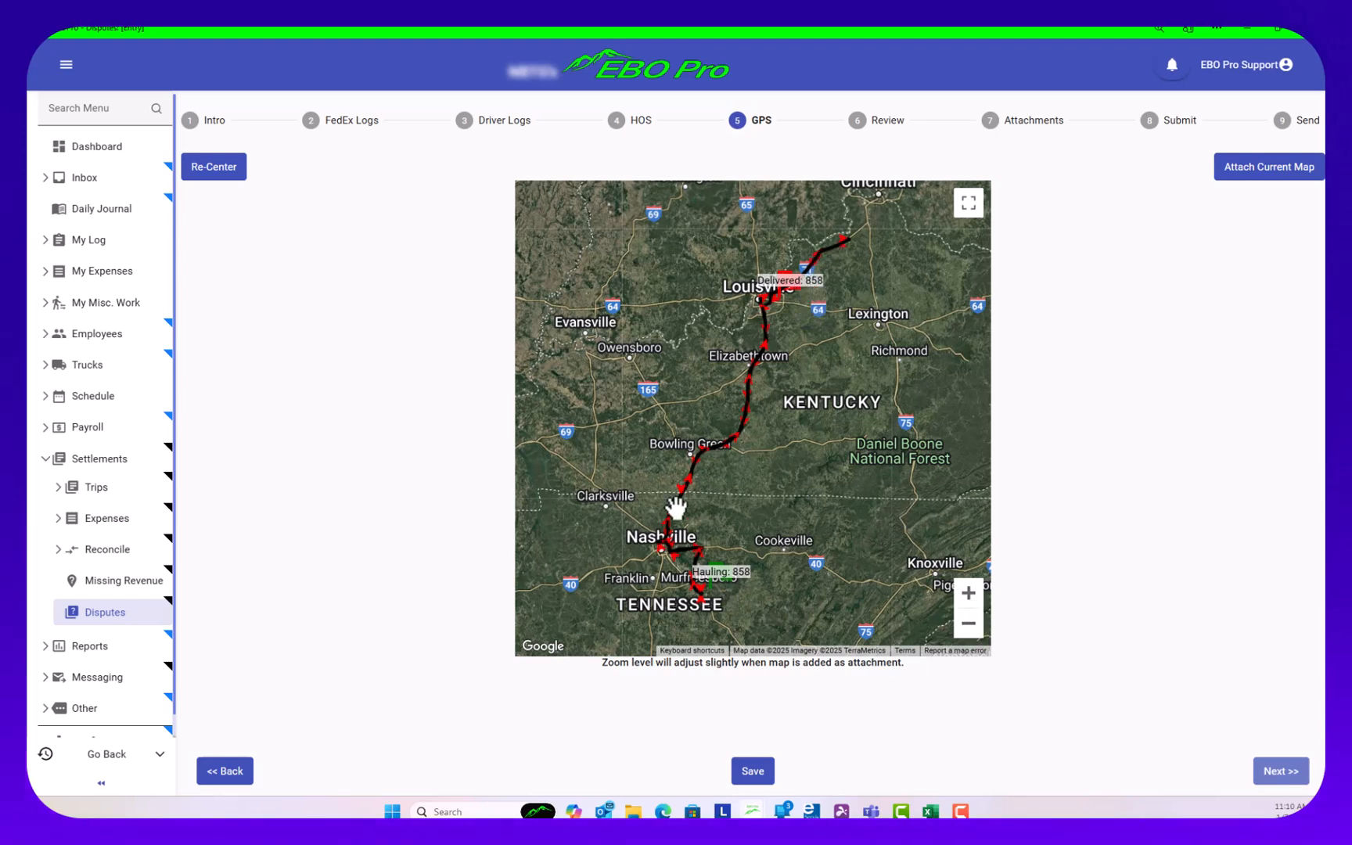
- Attach the current GPS map and fill the dispute description with the default Settlement Jump/Missing wording
left_click(1264, 168)
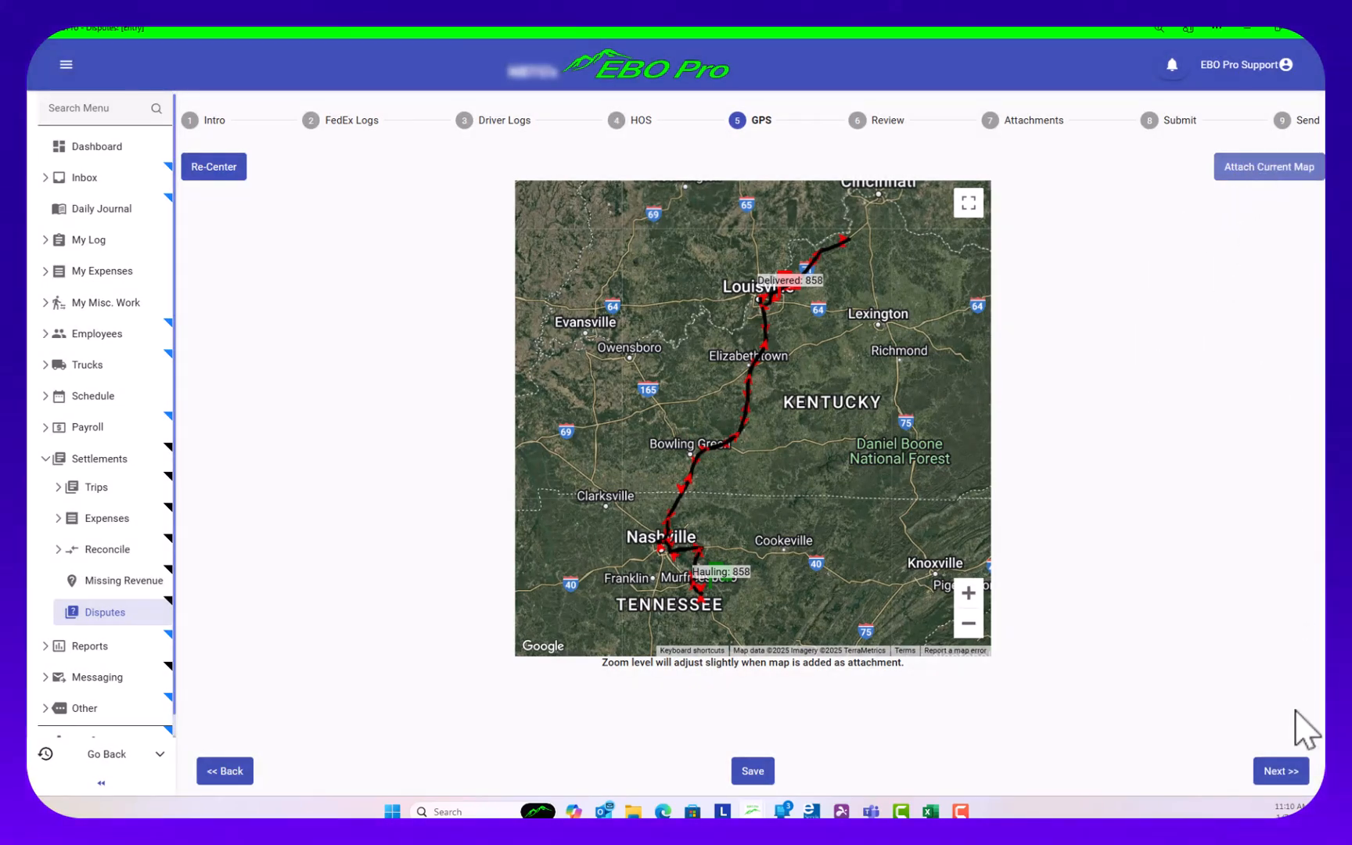
left_click(1275, 774)
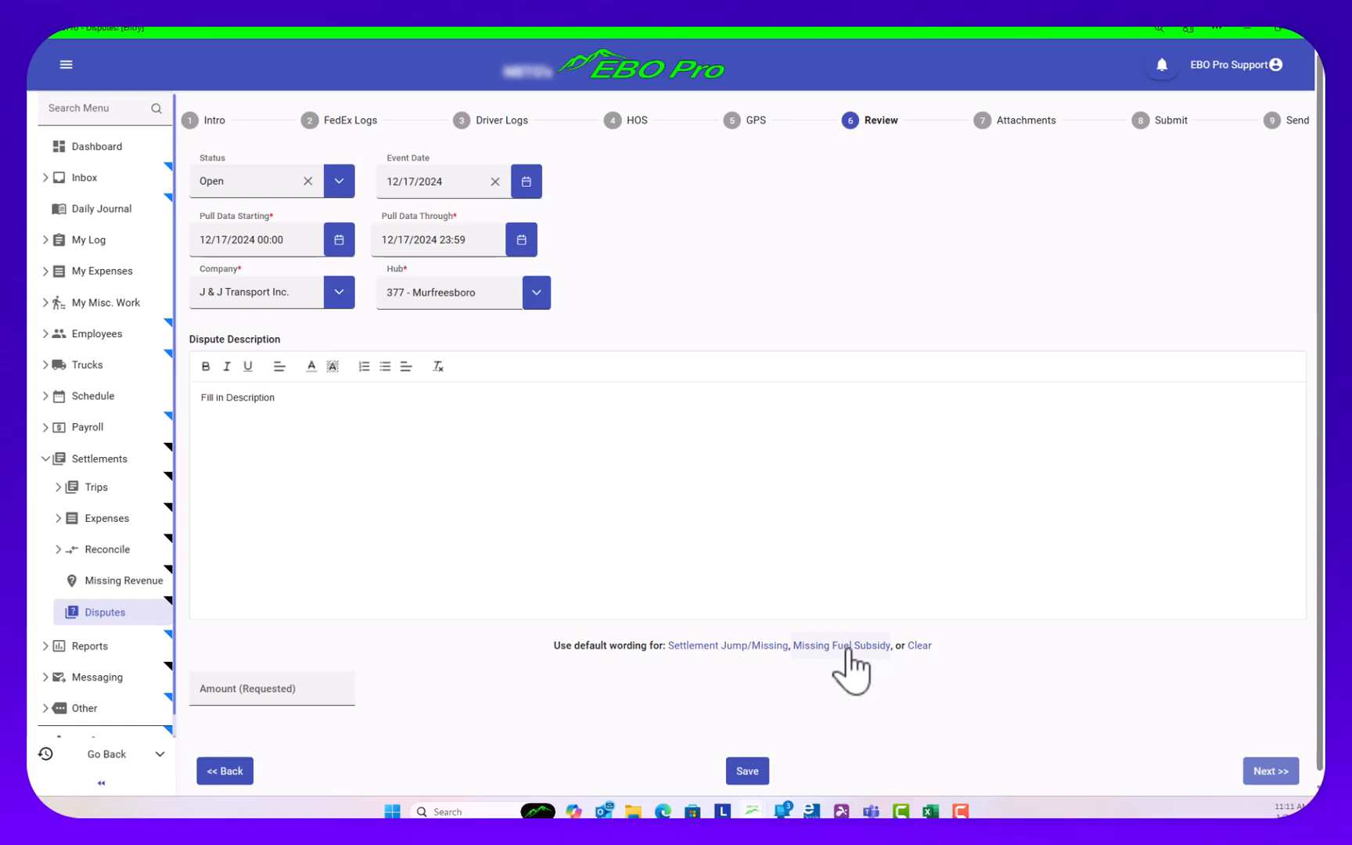
left_click(709, 647)
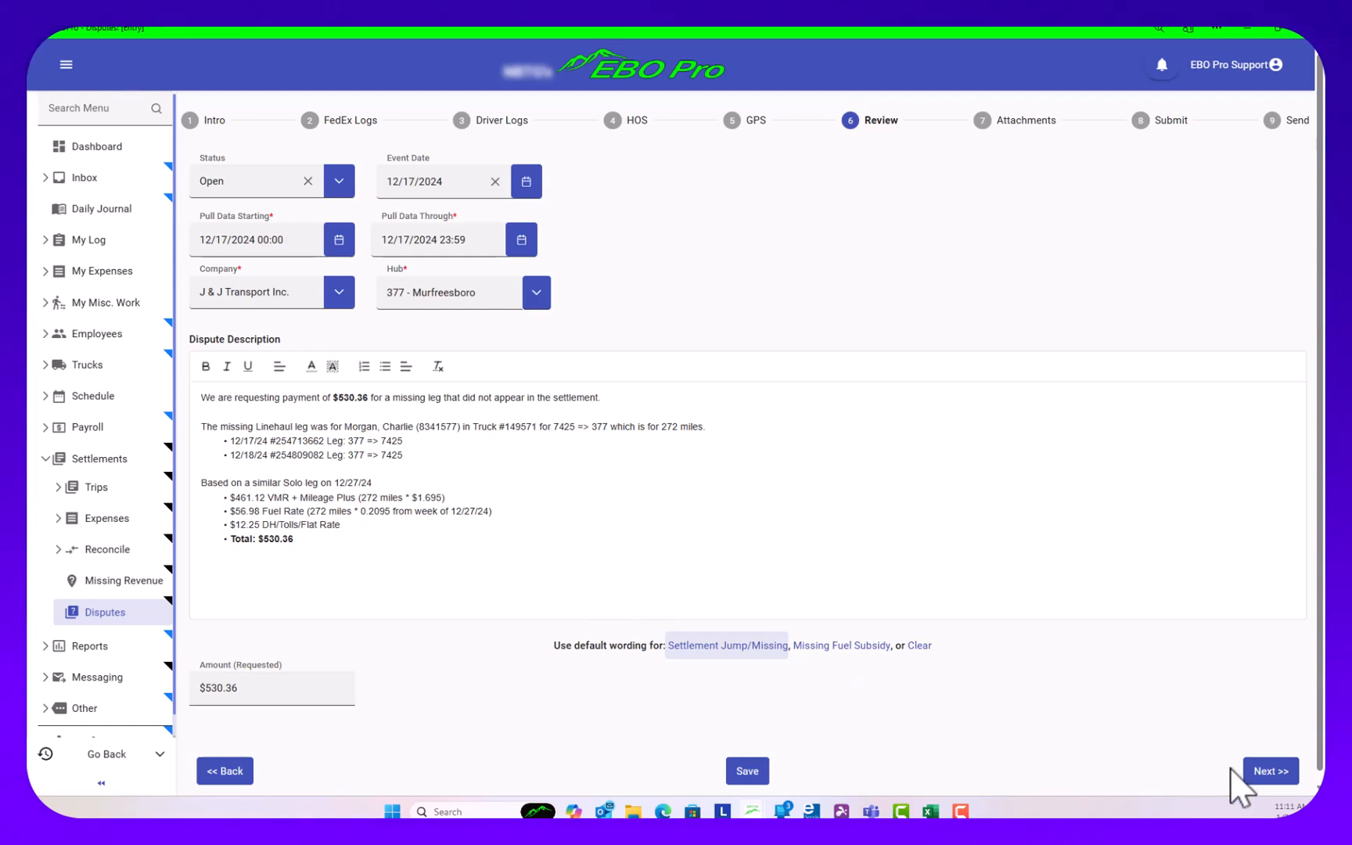
- Attach the settlements at the Attachments stage and copy the dispute description to the clipboard at the Submit stage
left_click(1264, 772)
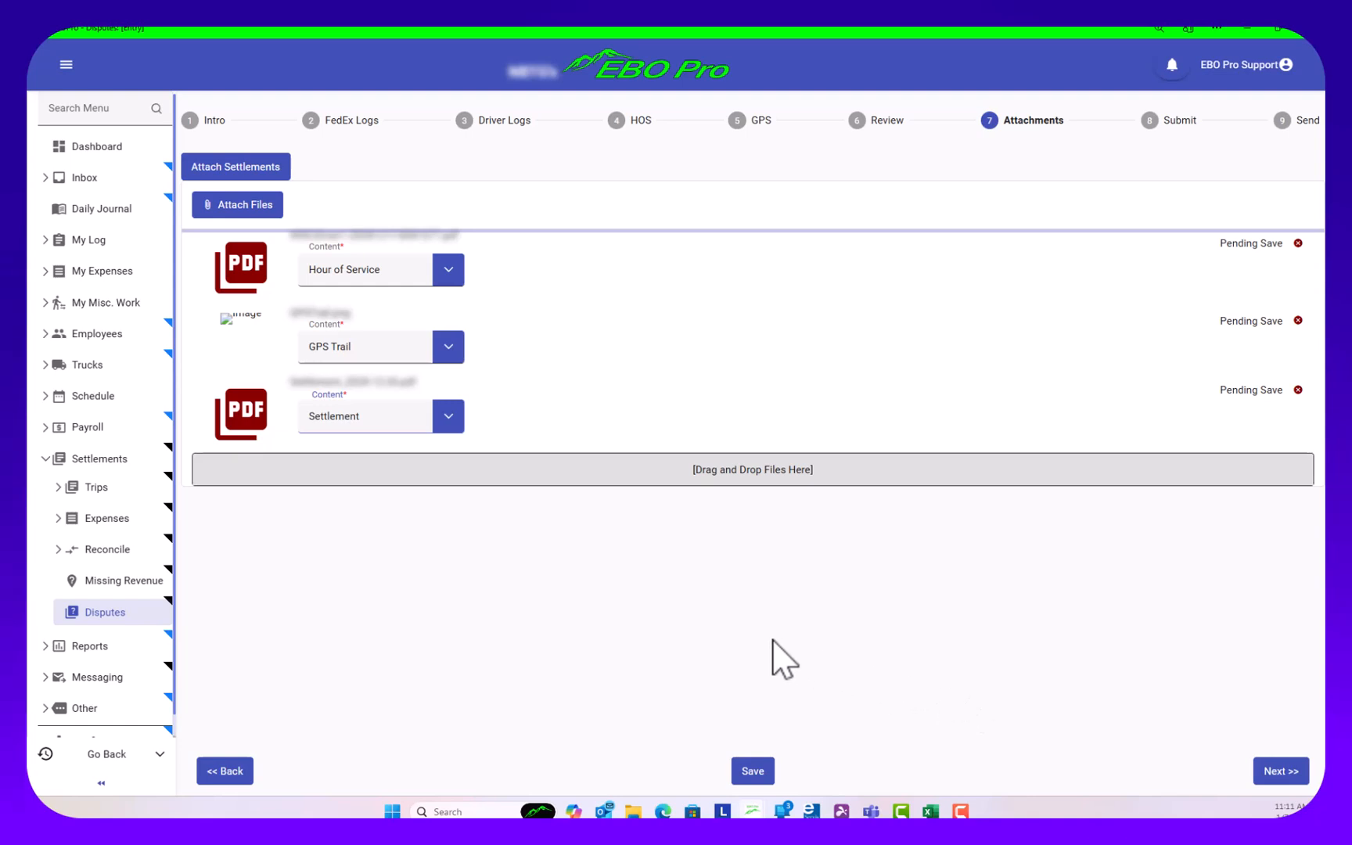
left_click(229, 170)
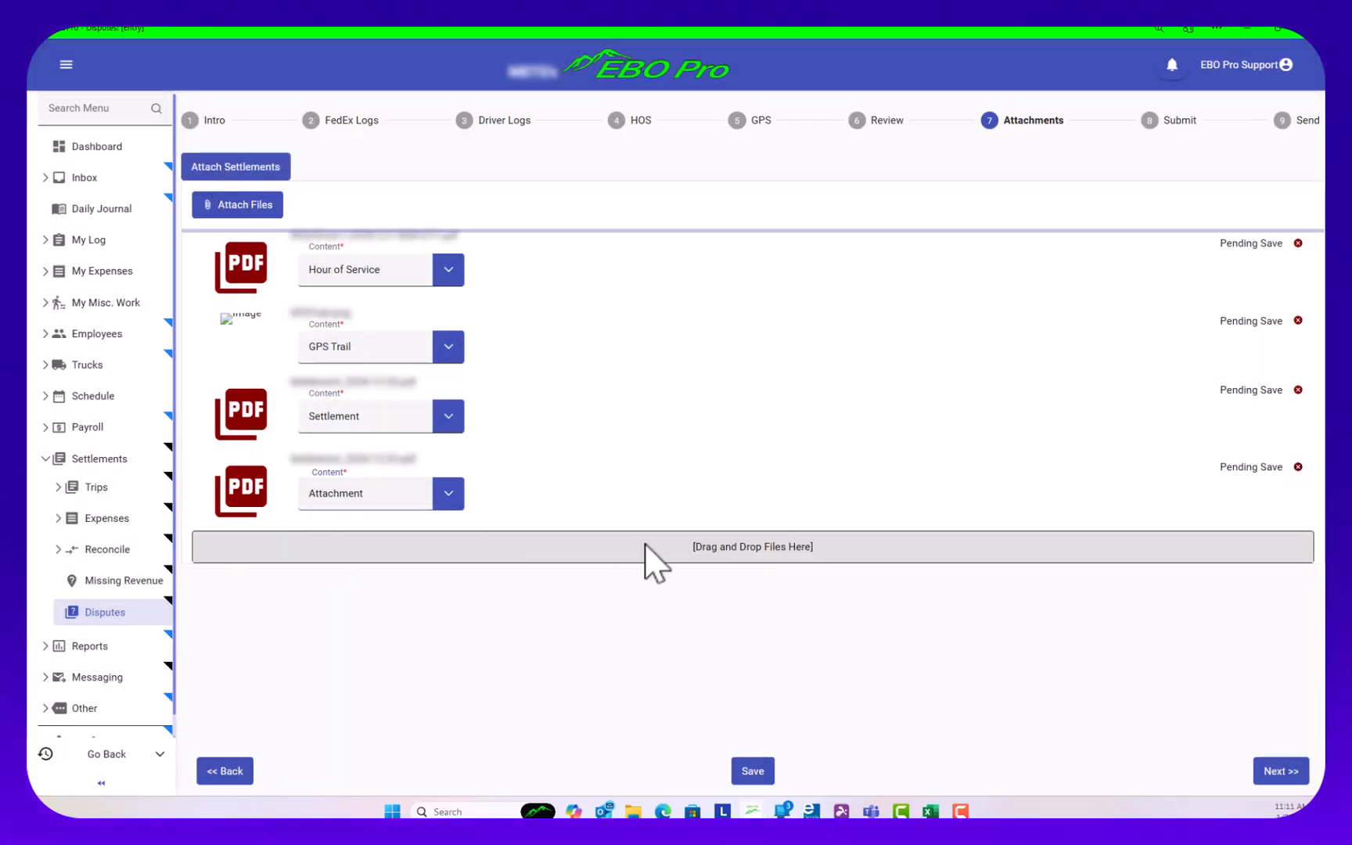
left_click(1275, 773)
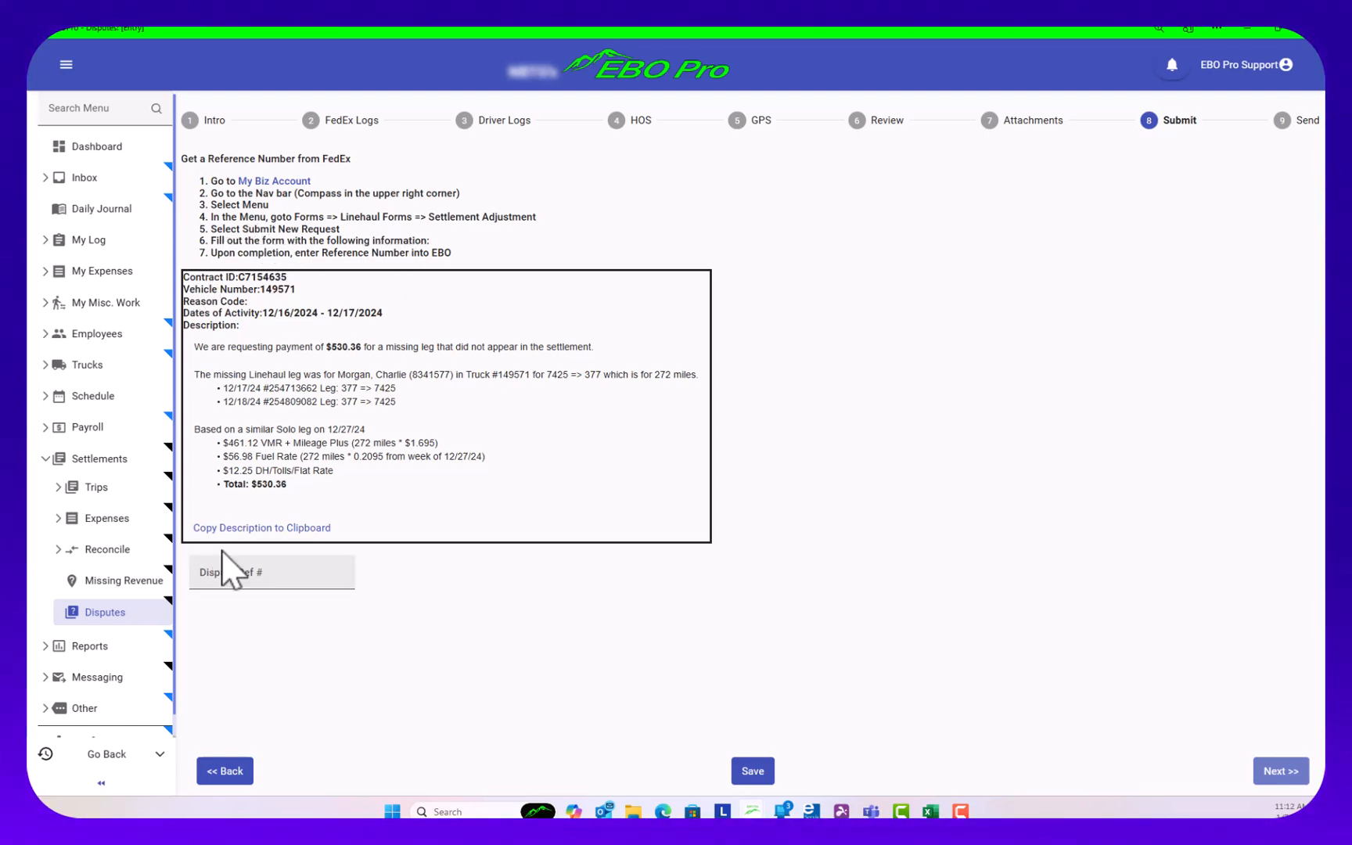
left_click(271, 529)
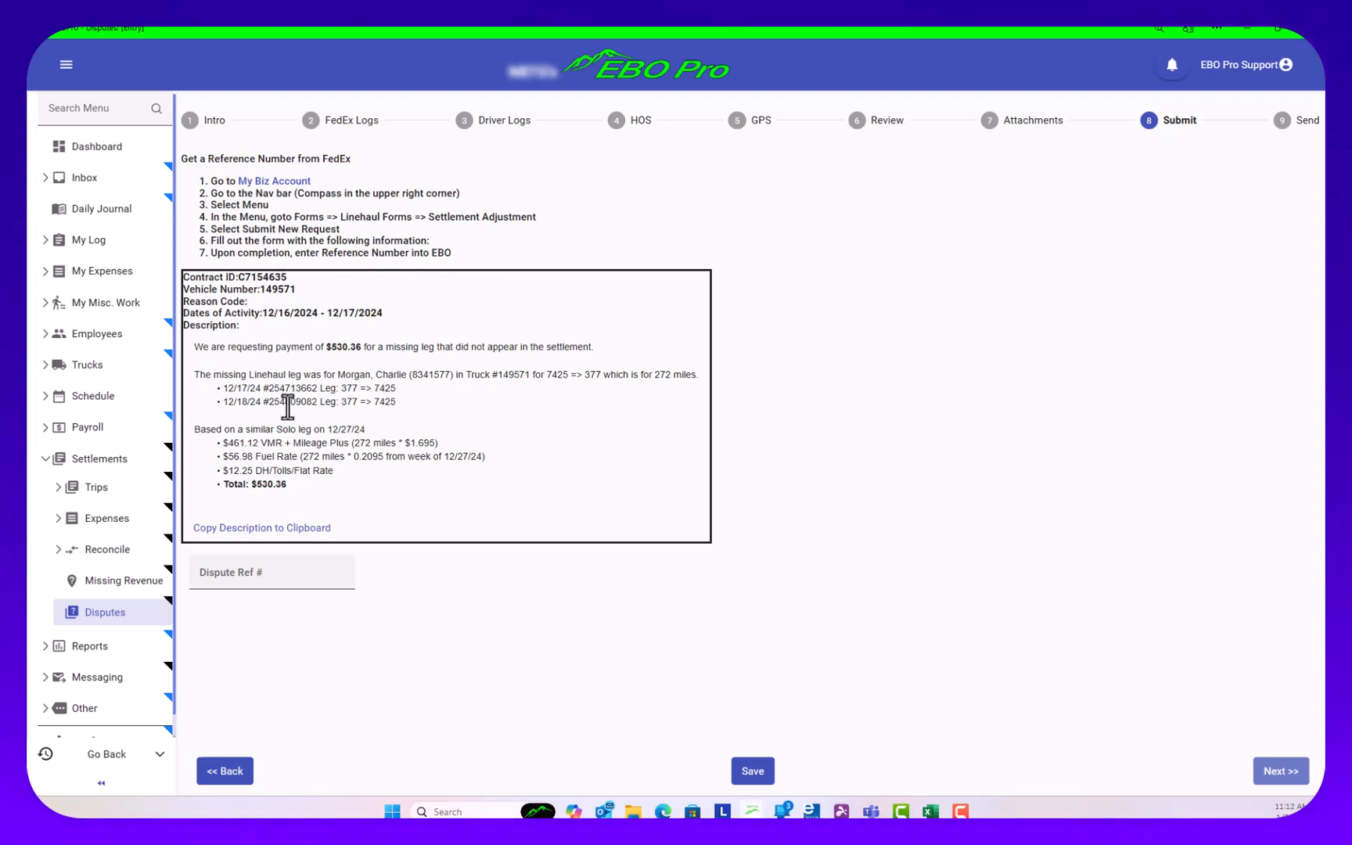
- Enter 123456 as the dispute reference number and save the dispute at the final Send stage
left_click(244, 567)
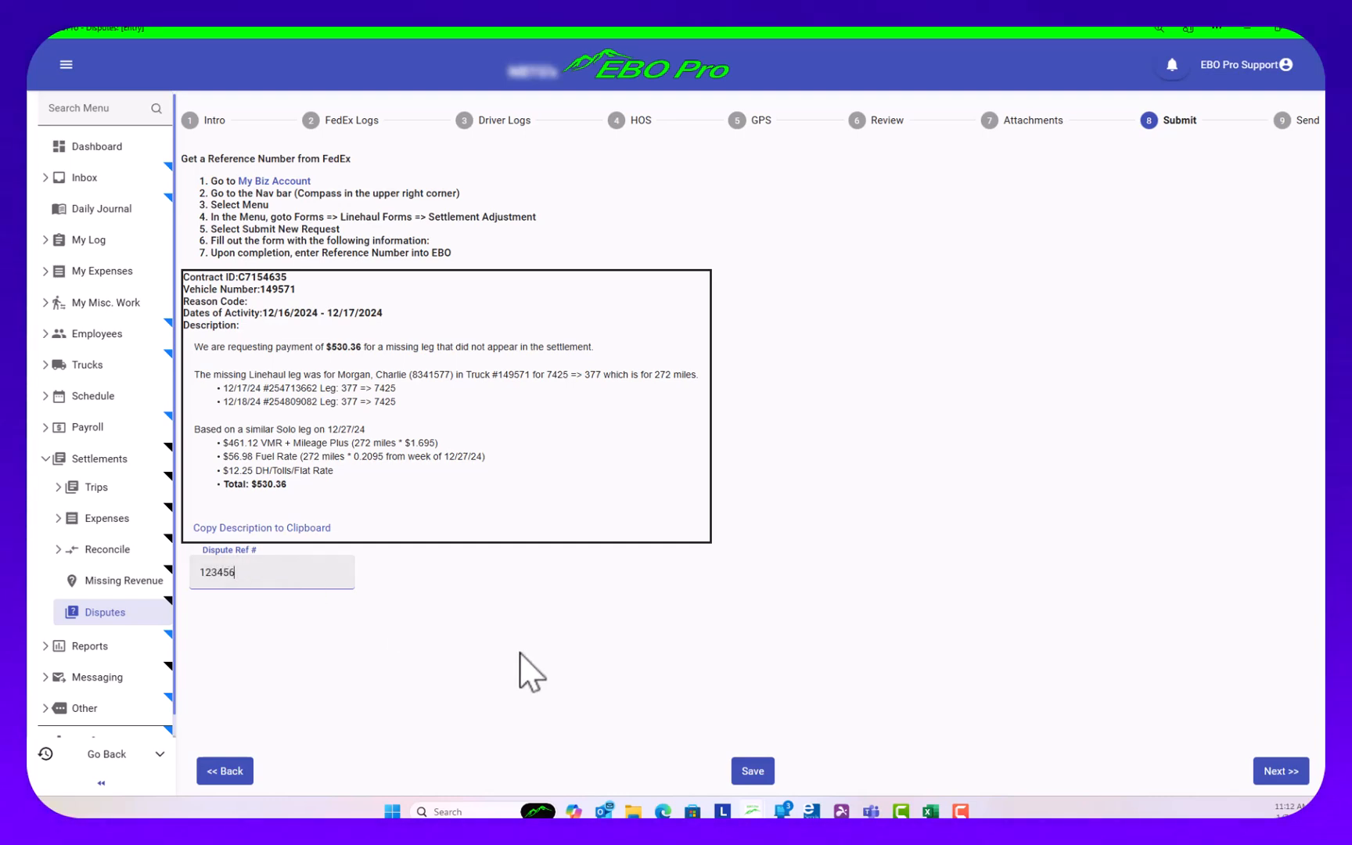
left_click(1273, 775)
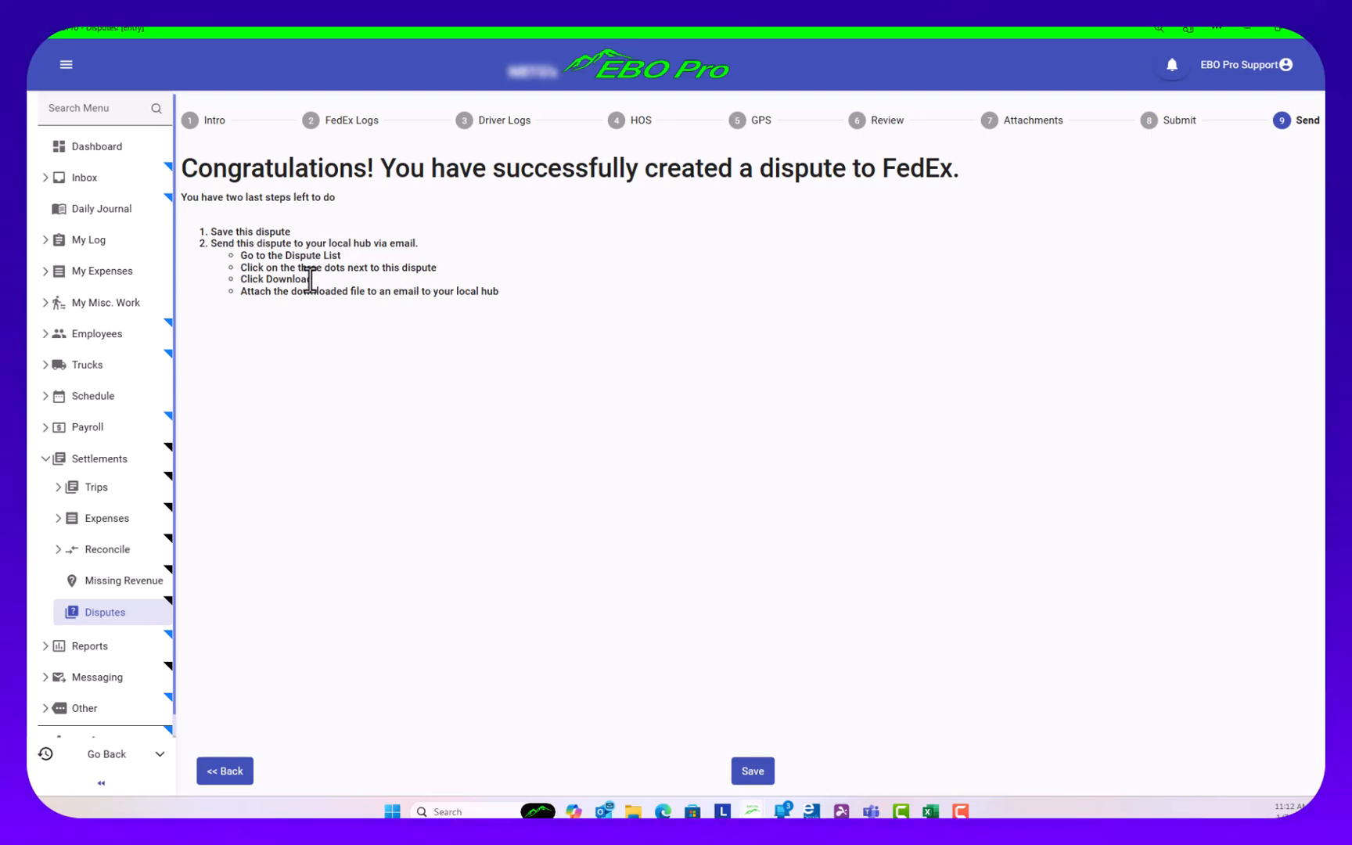
left_click(753, 771)
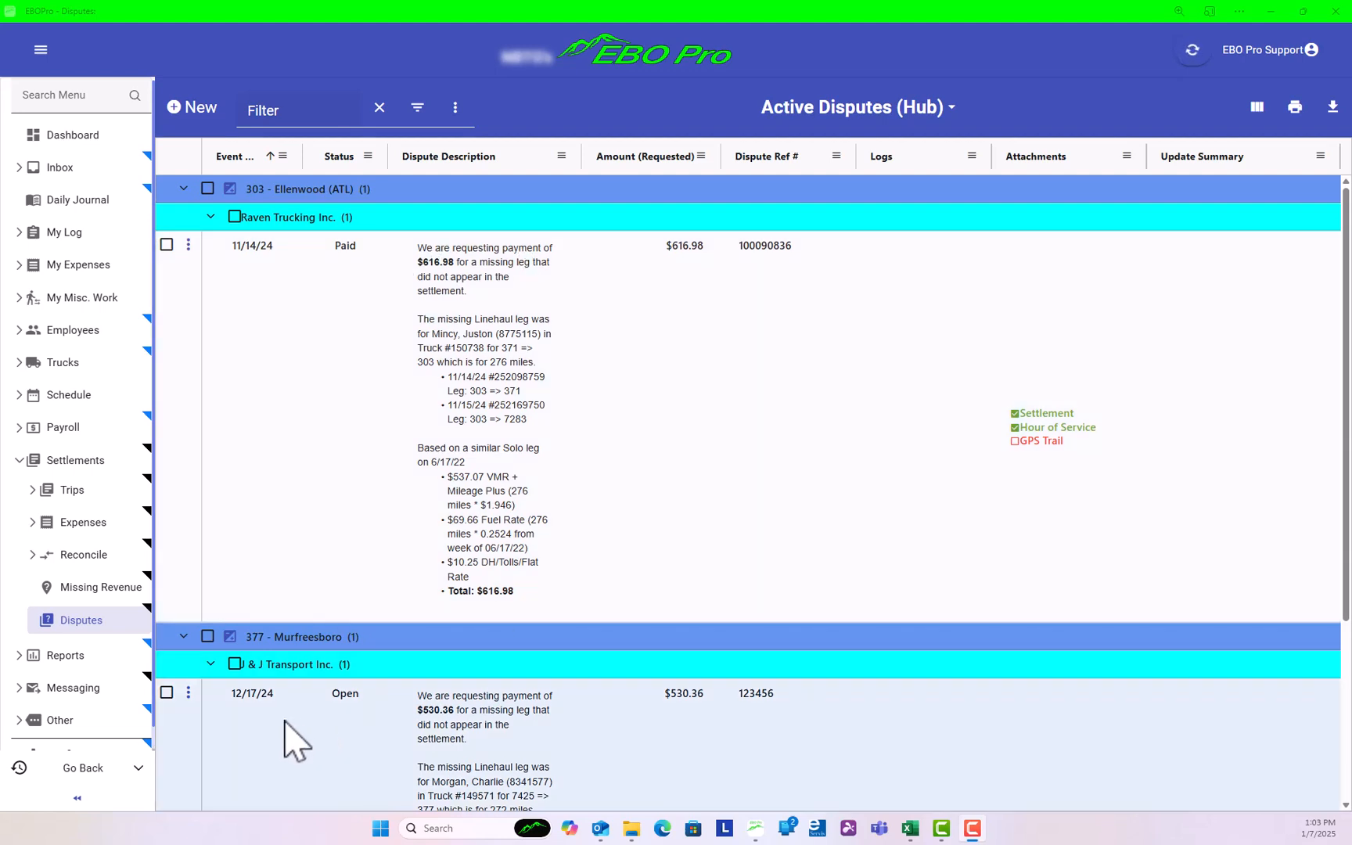
- Download the 12/17/24 J & J Transport dispute with a signer selected from the list and without full settlements
scroll(356, 733, "down", 3)
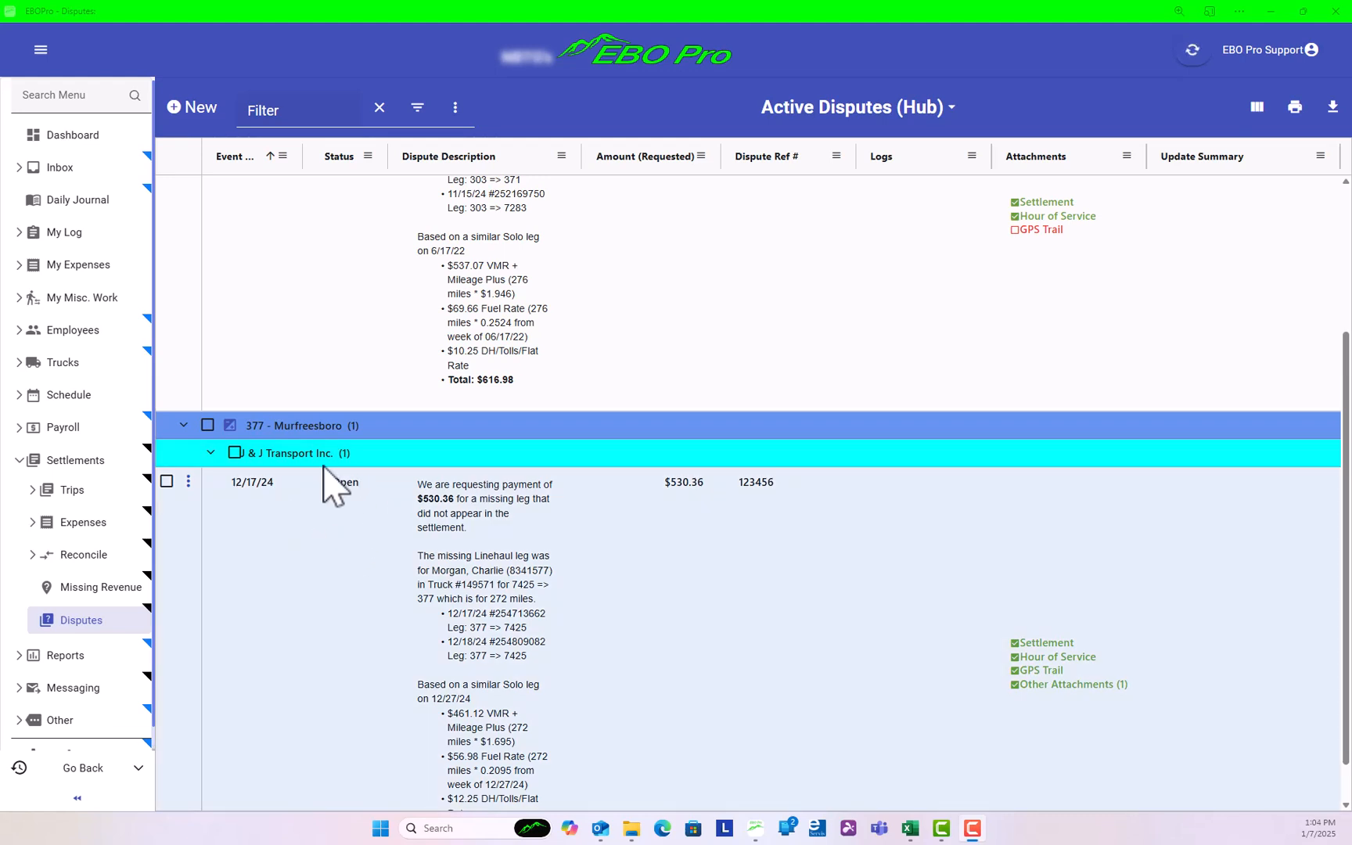
scroll(688, 595, "down", 1)
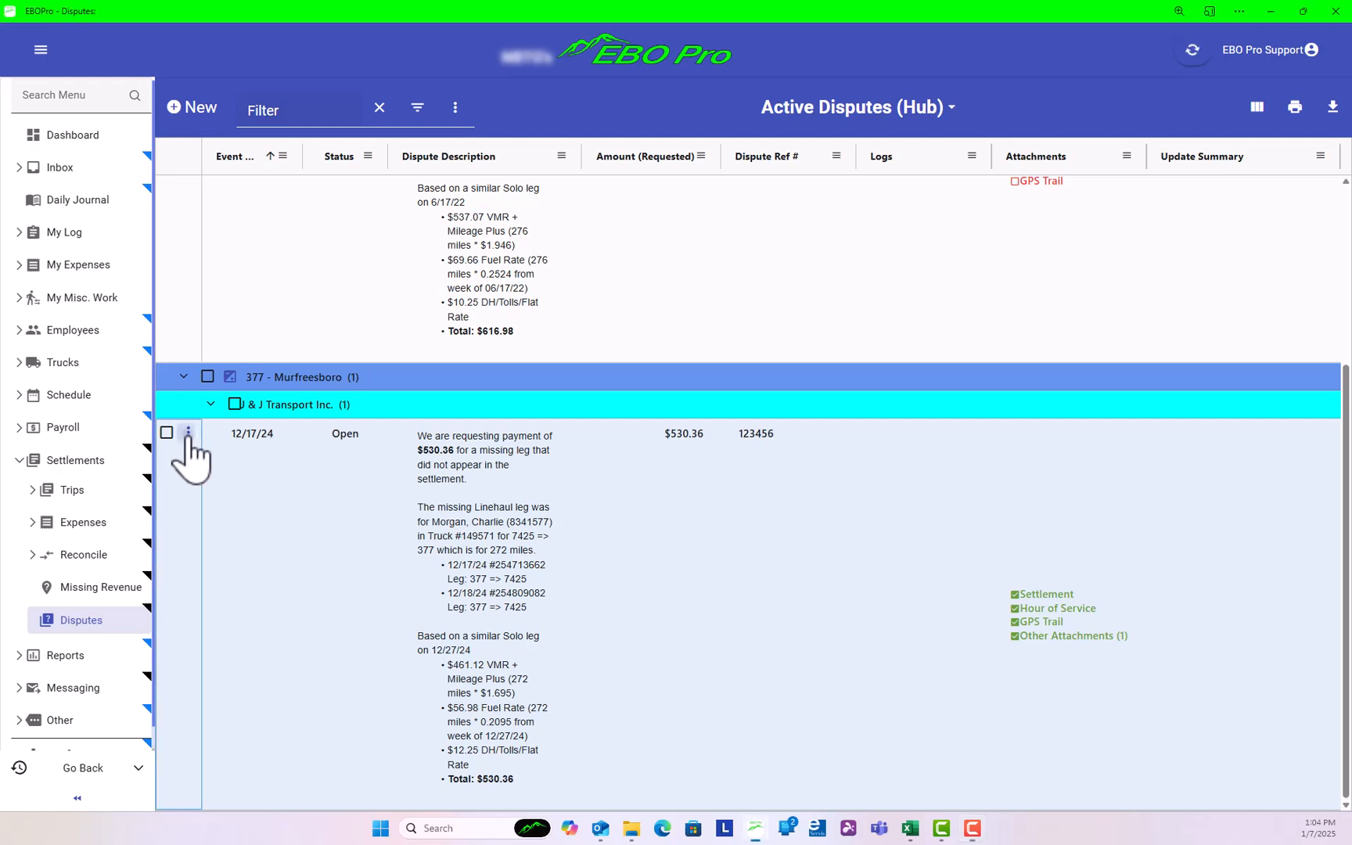
left_click(188, 434)
left_click(213, 530)
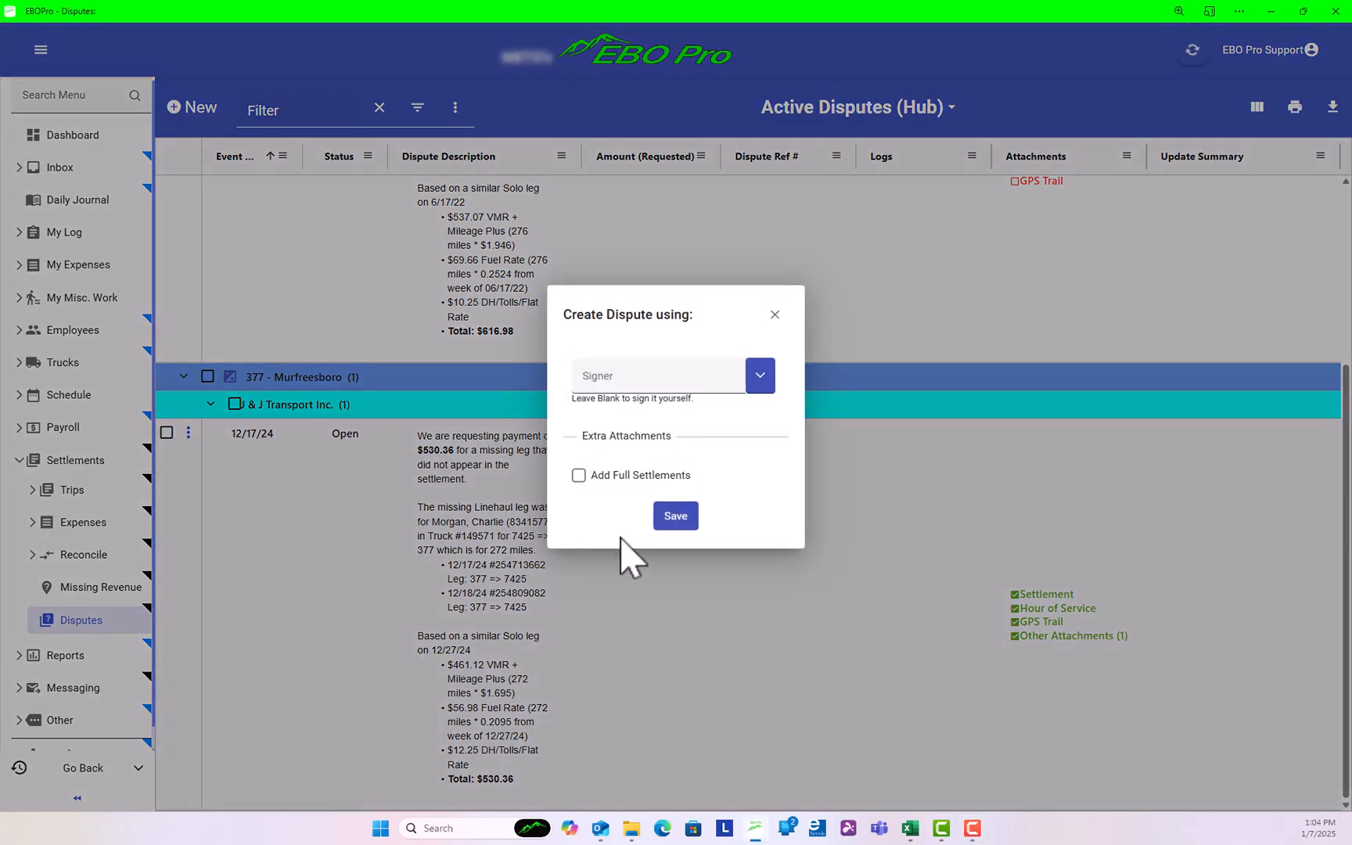
left_click(765, 376)
scroll(692, 466, "down", 5)
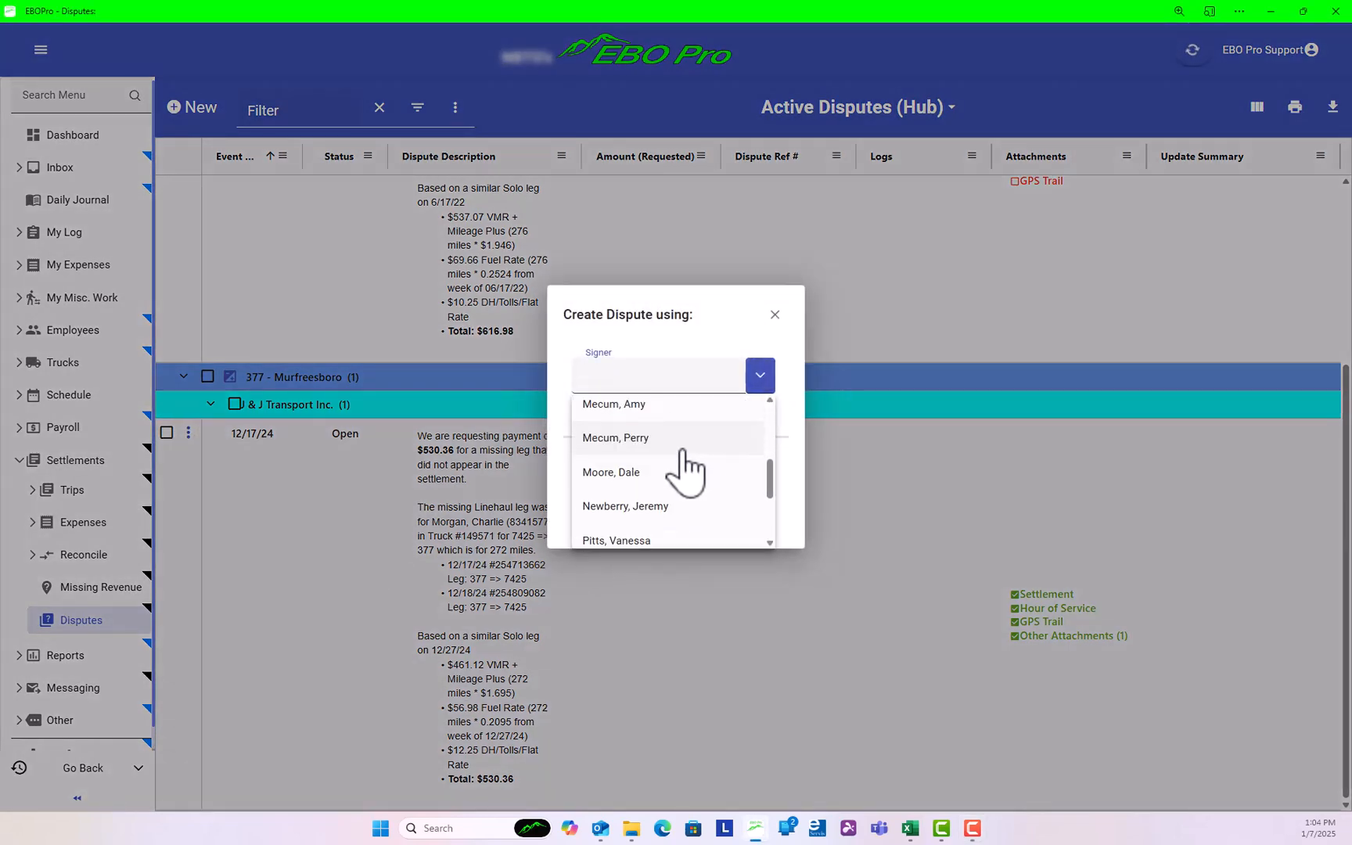
left_click(646, 519)
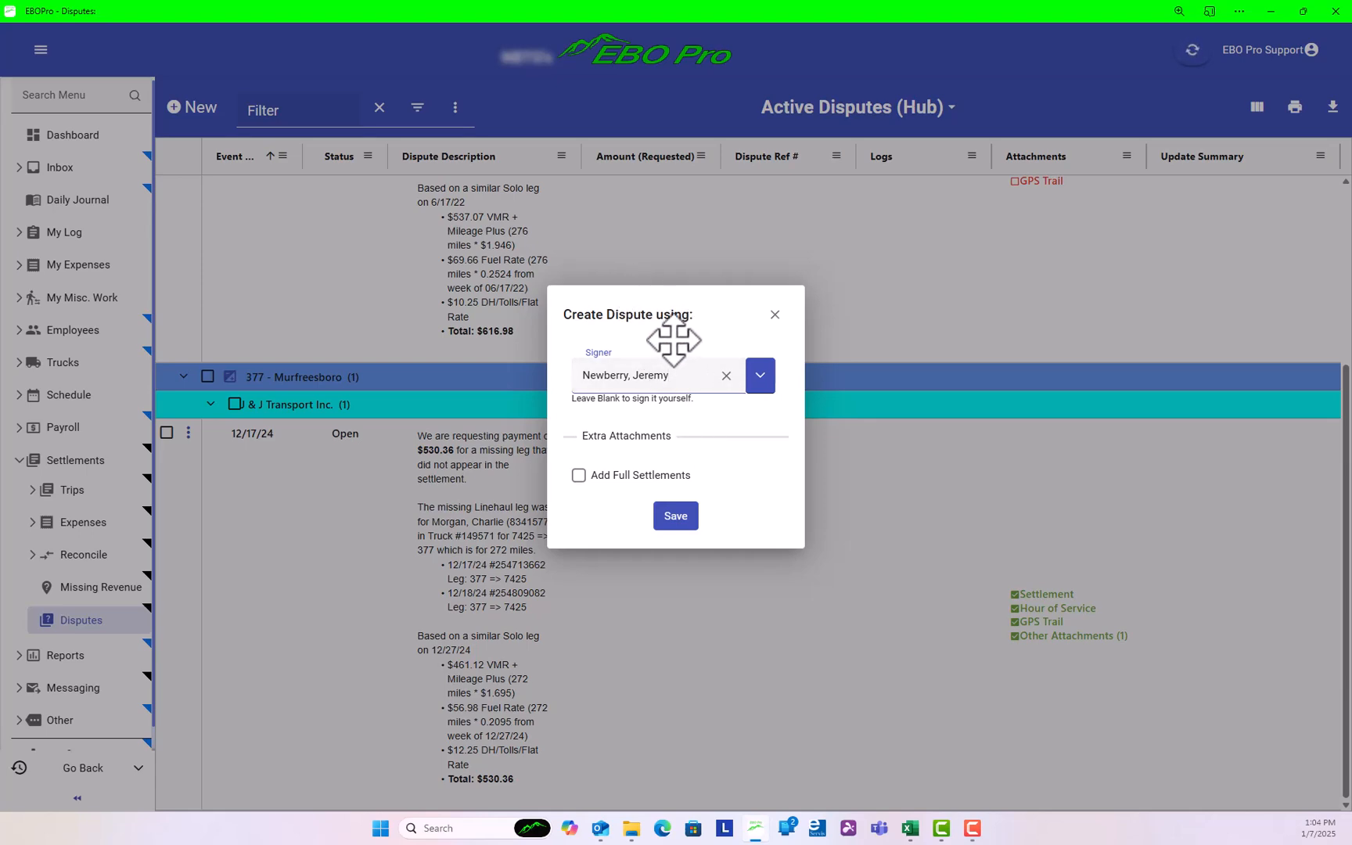
left_click(676, 516)
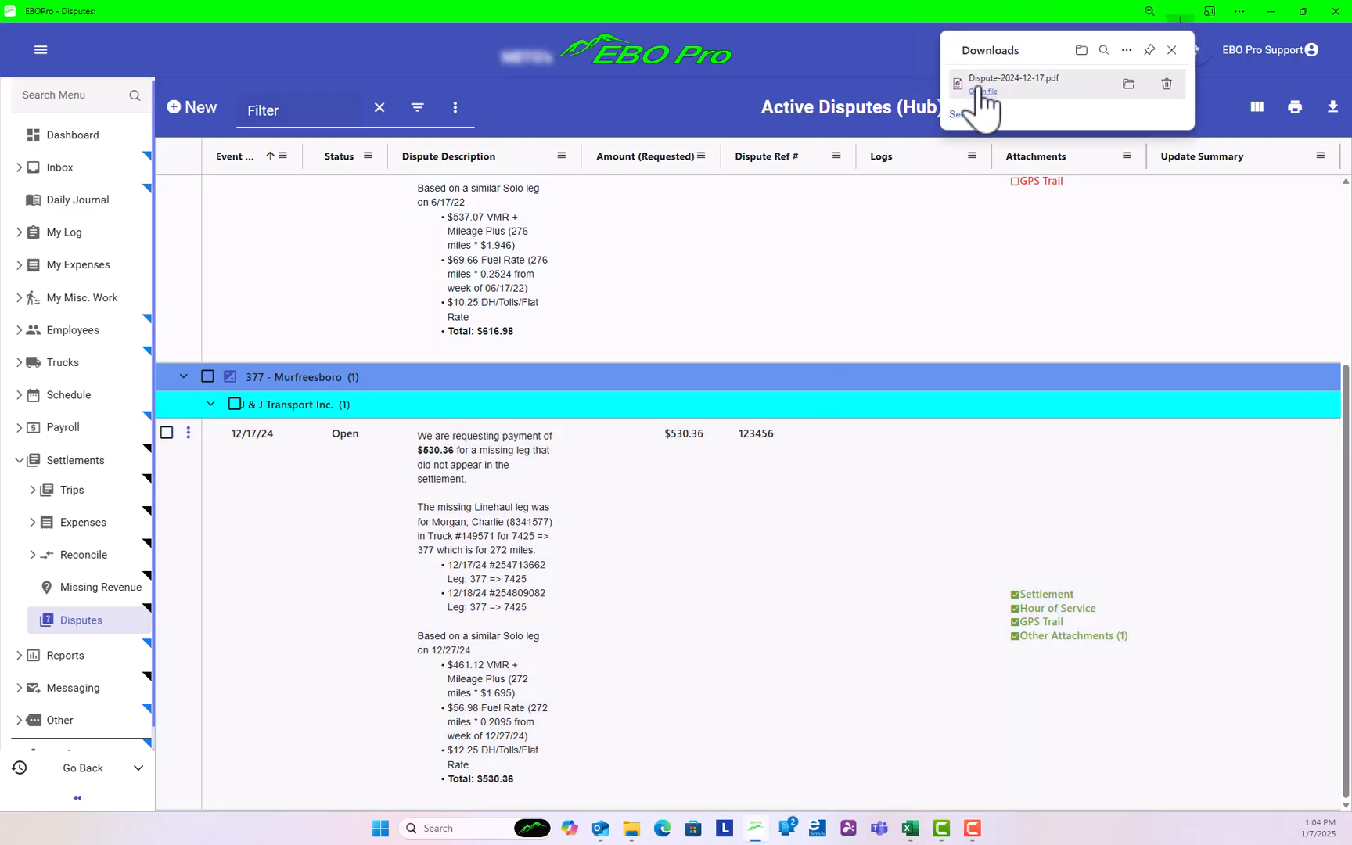
- Open Dispute-2024-12-17.pdf and review its letter, highlighted settlement pages, Hours of Service log and GPS trail
left_click(982, 92)
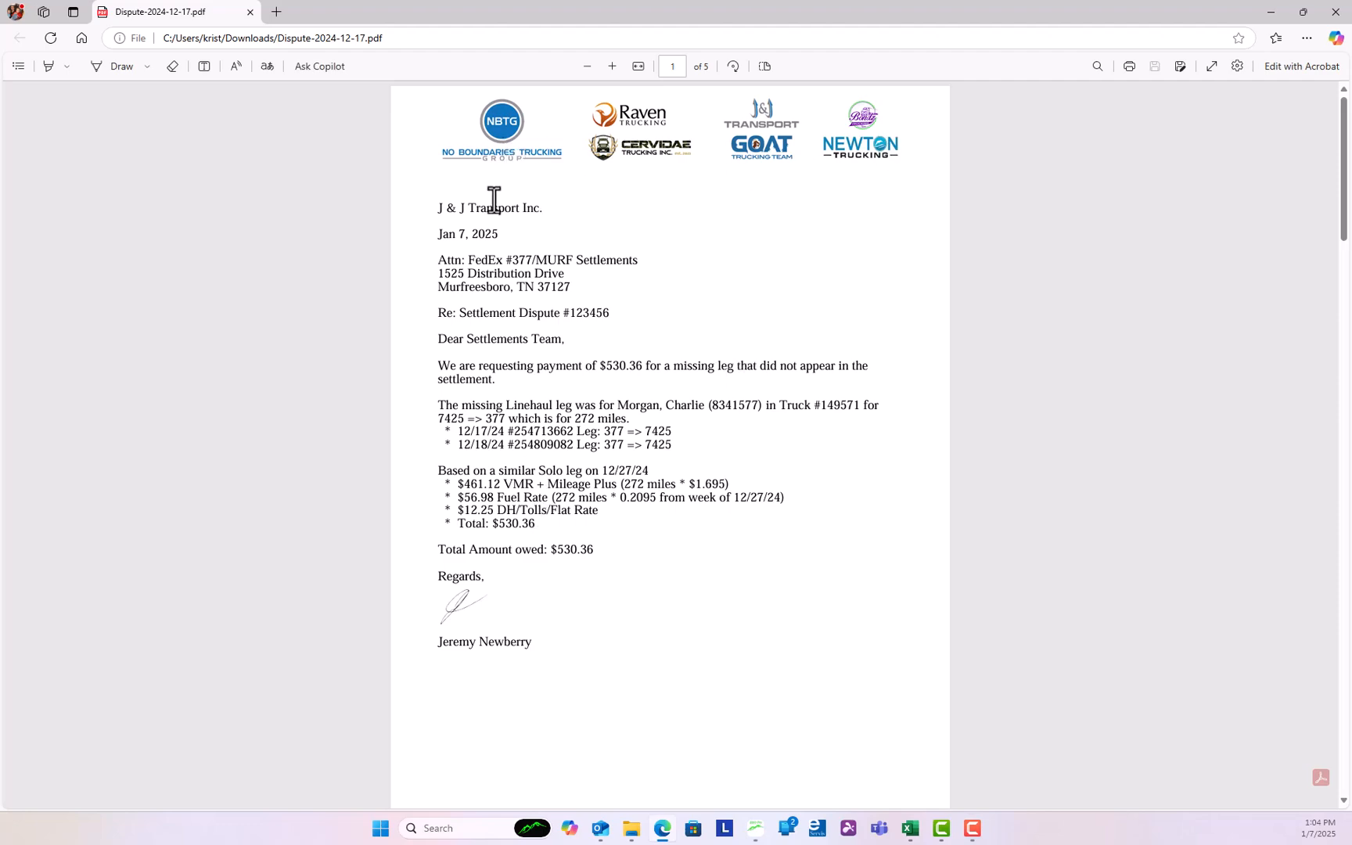
scroll(603, 593, "down", 20)
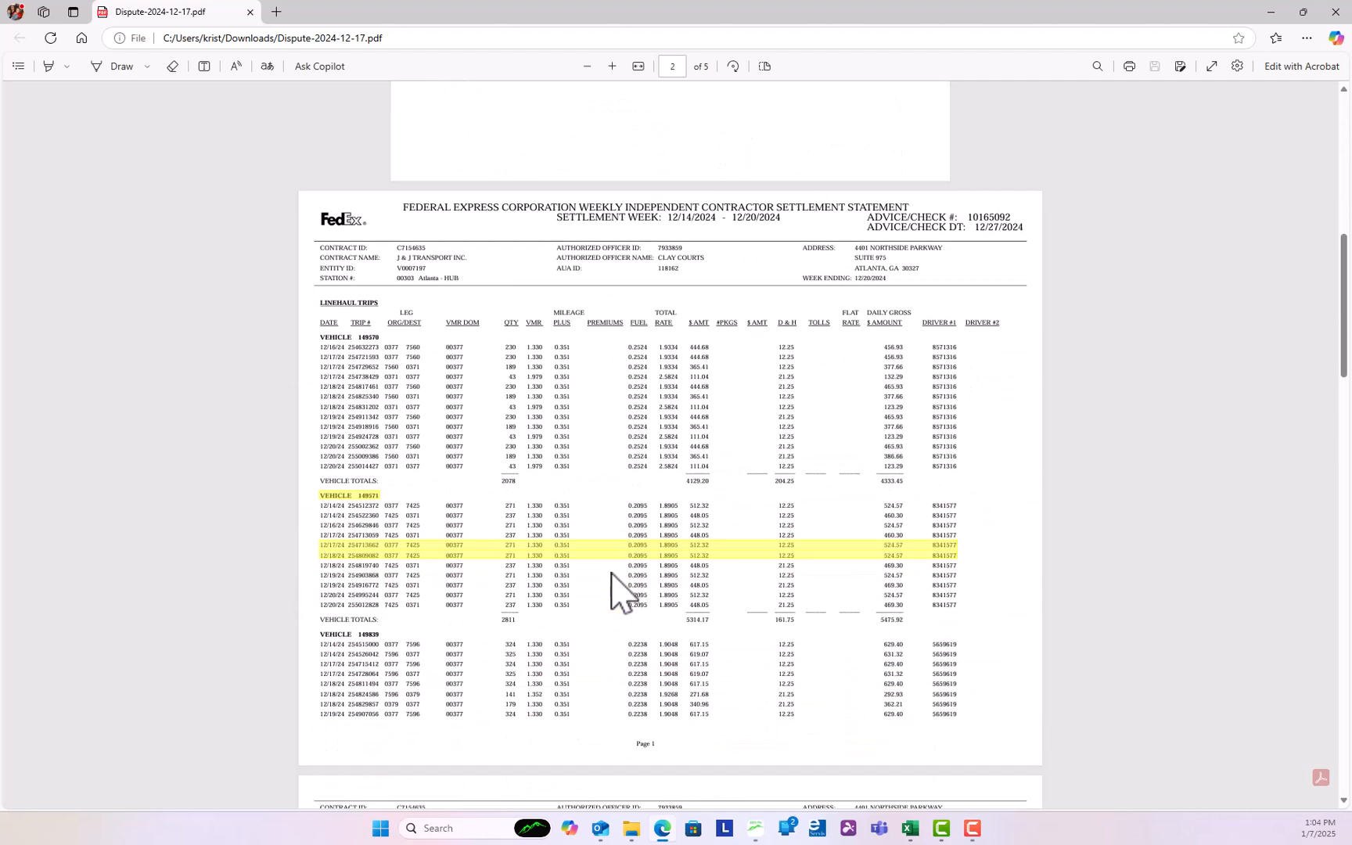
scroll(620, 593, "down", 20)
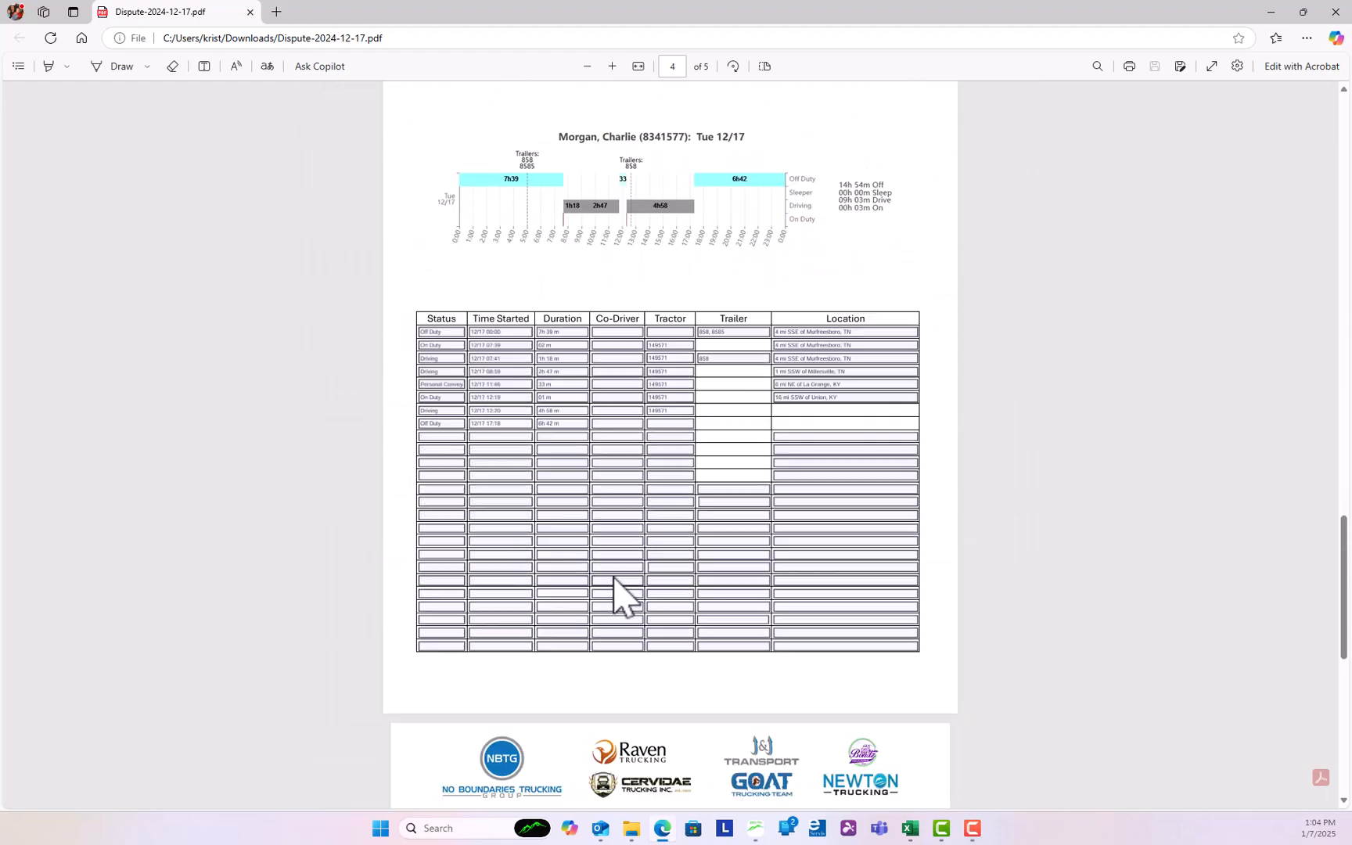
scroll(618, 595, "up", 5)
scroll(618, 595, "down", 6)
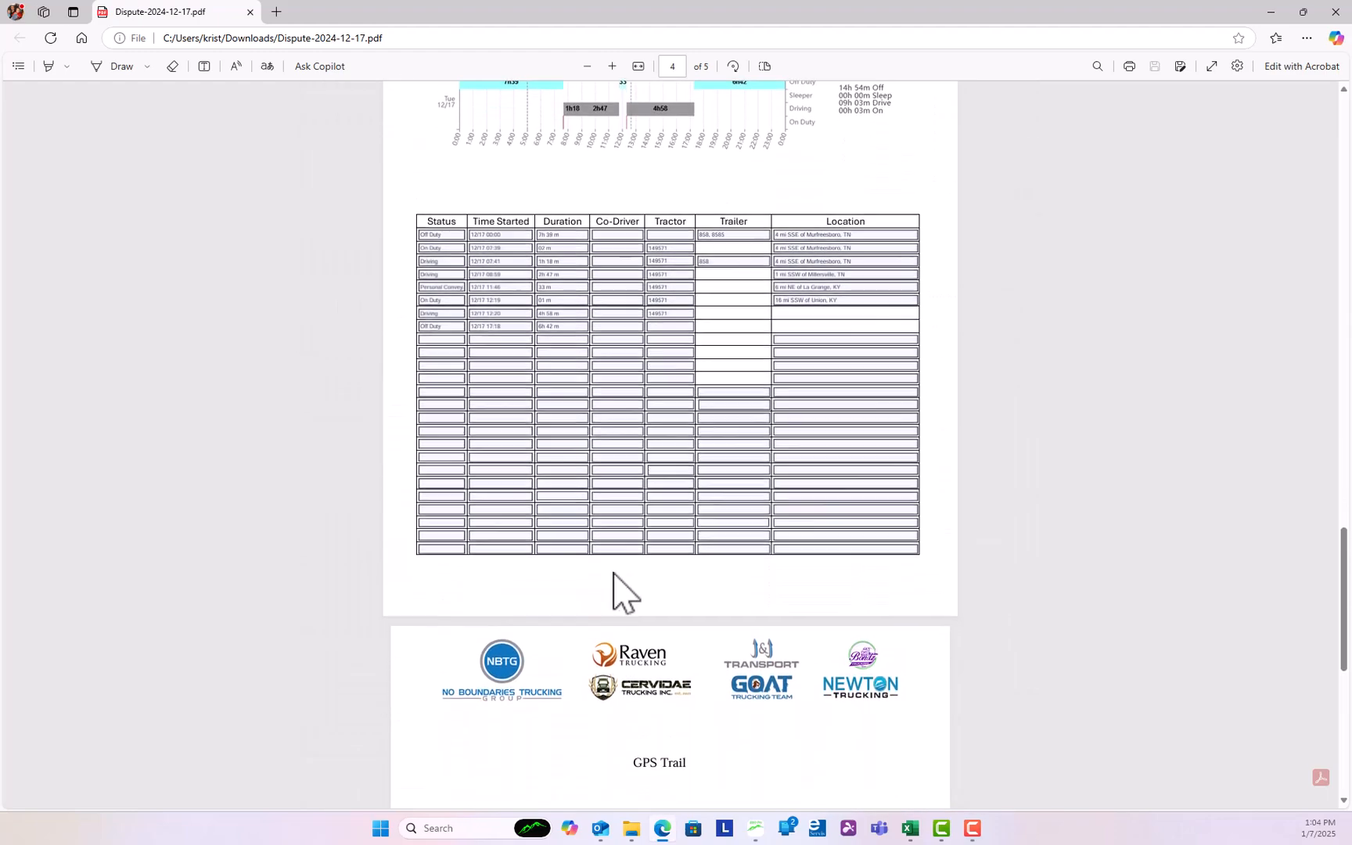
scroll(619, 595, "down", 5)
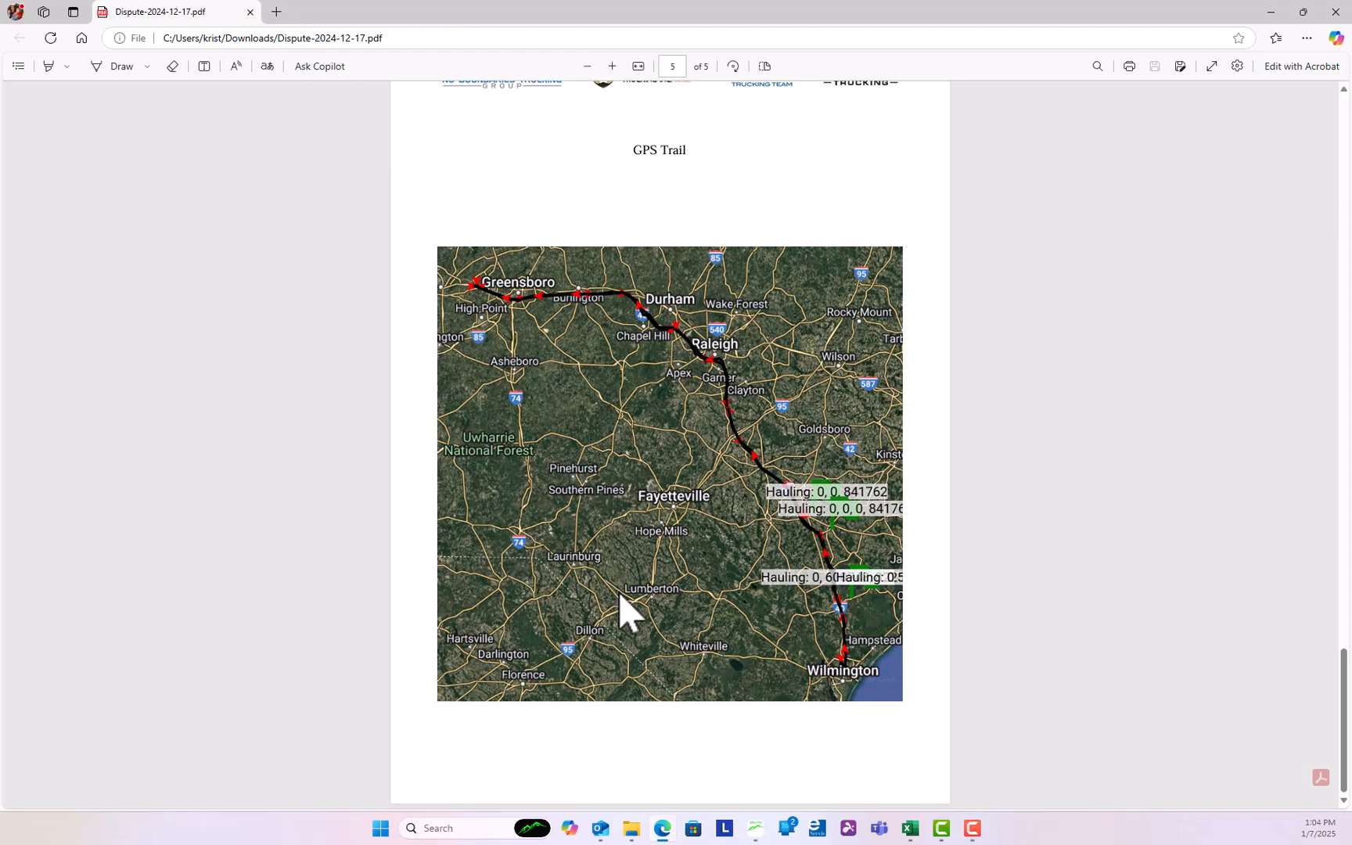
scroll(620, 595, "up", 15)
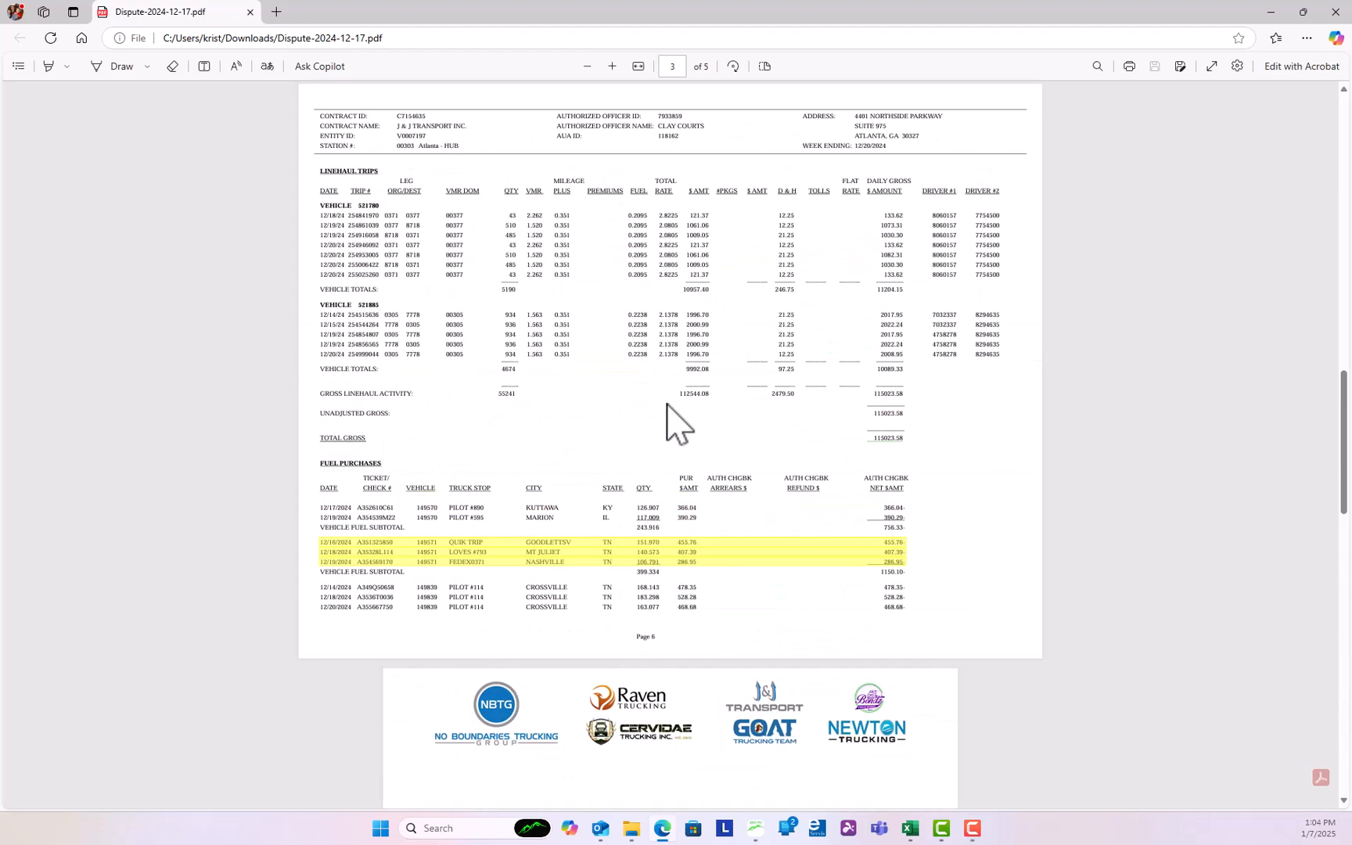
scroll(678, 422, "up", 5)
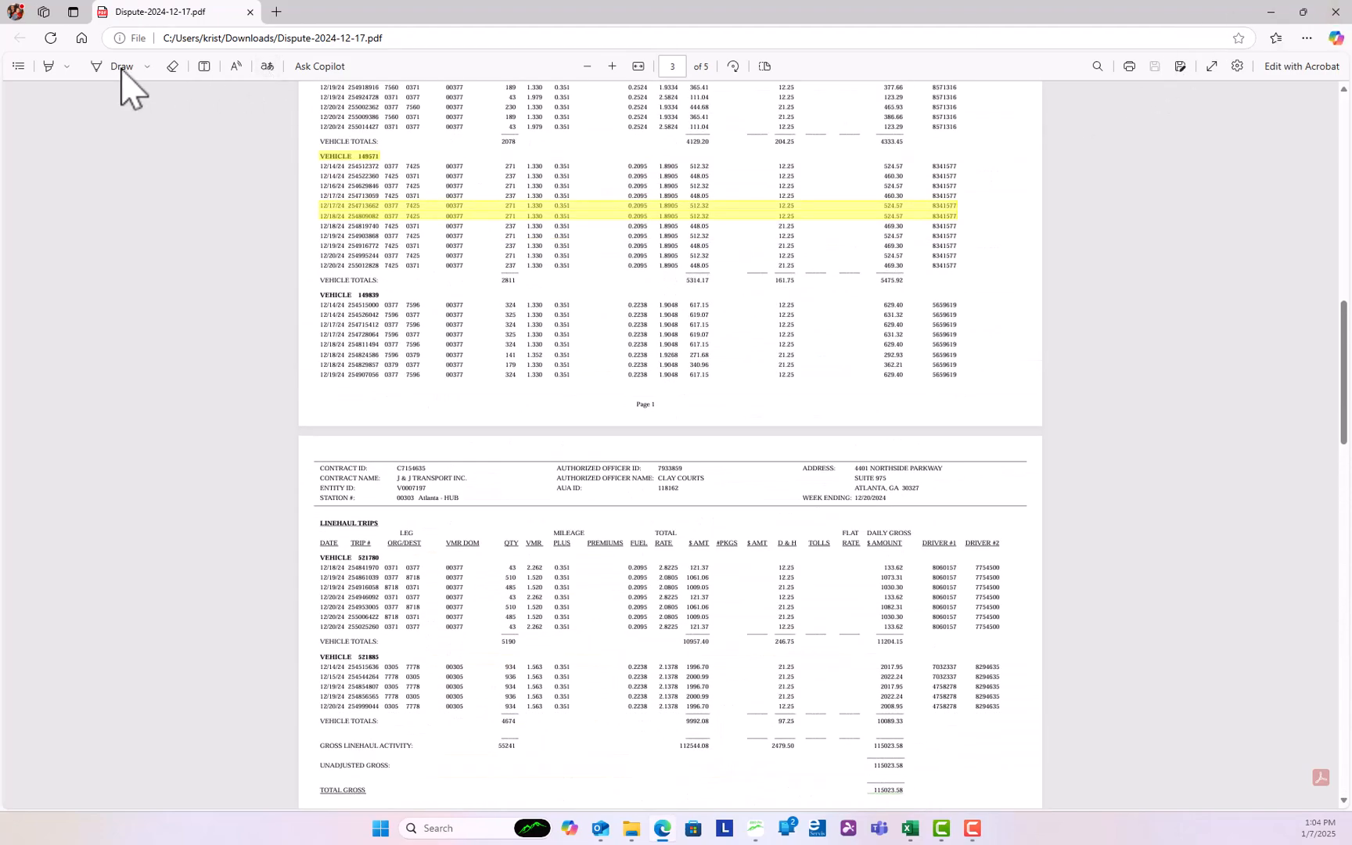
- Bring up the Save As options for the dispute PDF, cancel them, and close the document
left_click(1180, 67)
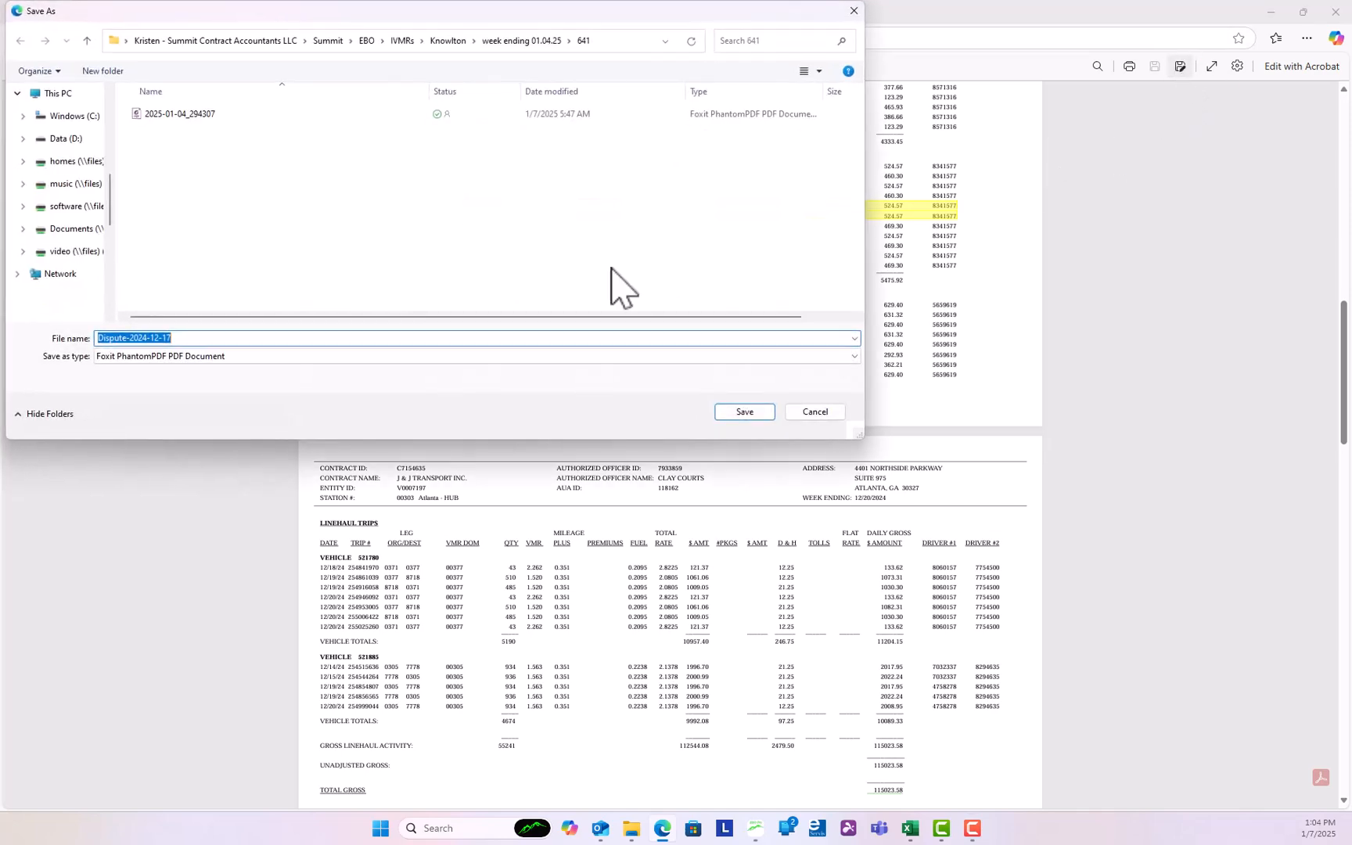
left_click(830, 414)
left_click(1339, 17)
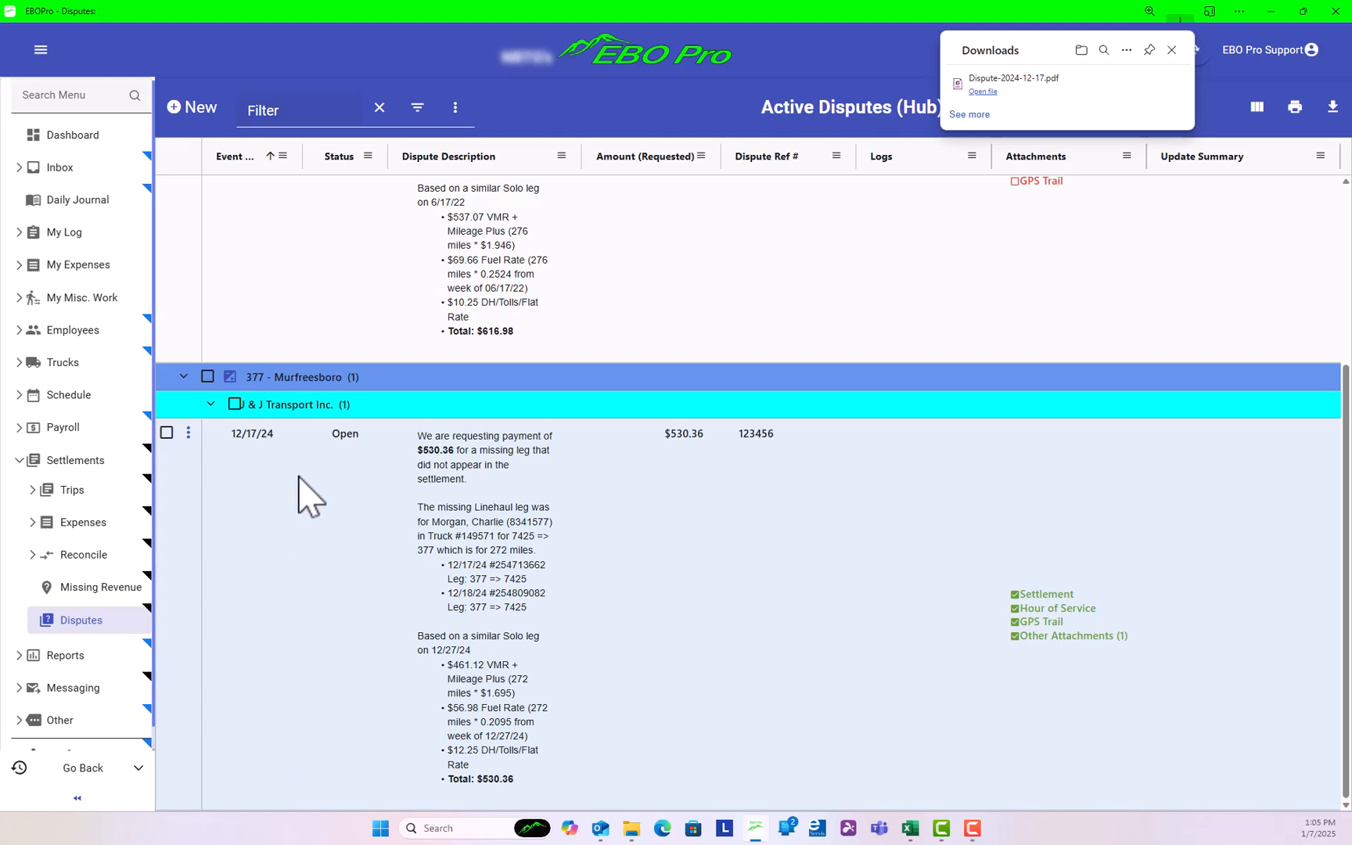
- Review the available status changes for the 12/17/24 dispute without applying one, and look over the active disputes
left_click(188, 432)
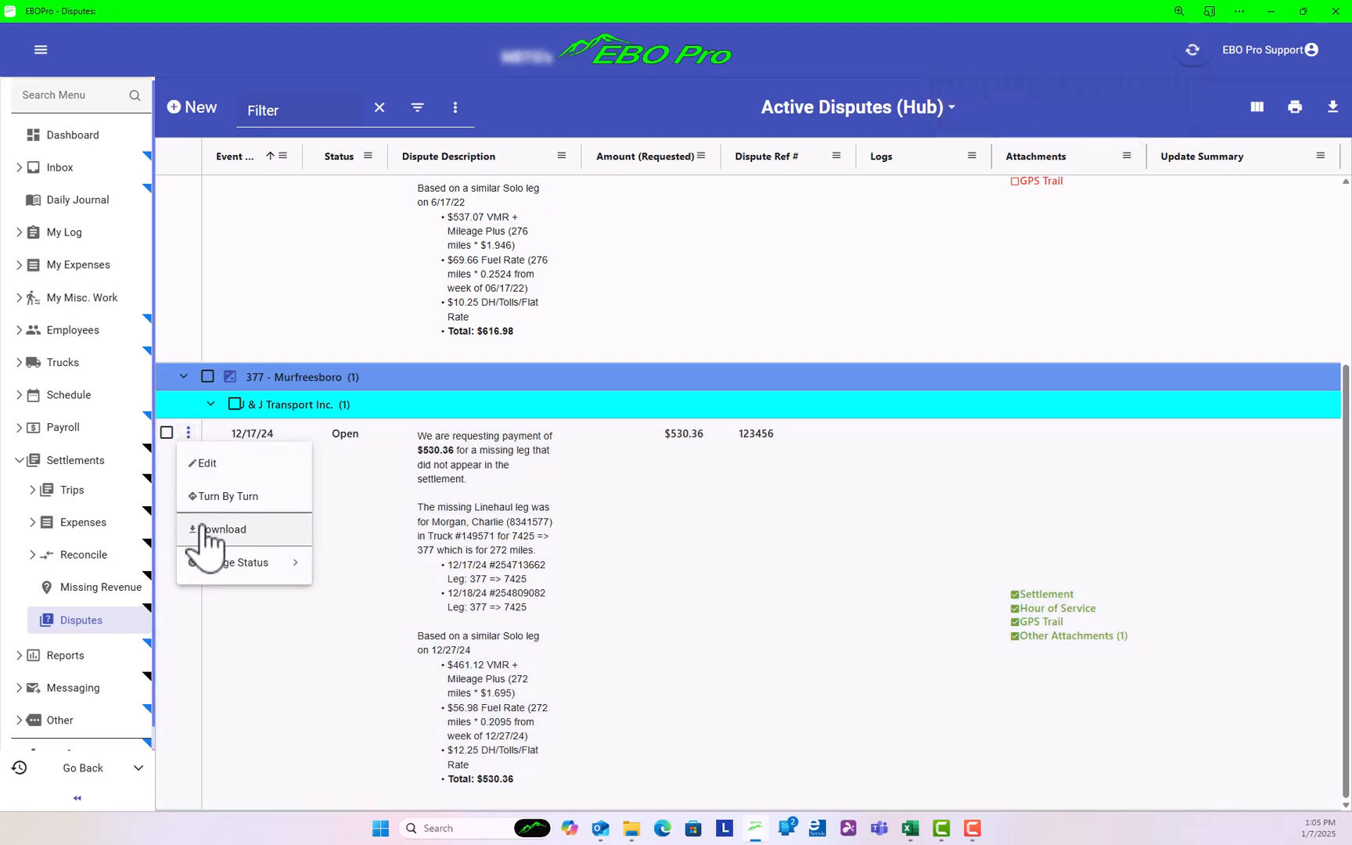
left_click(223, 568)
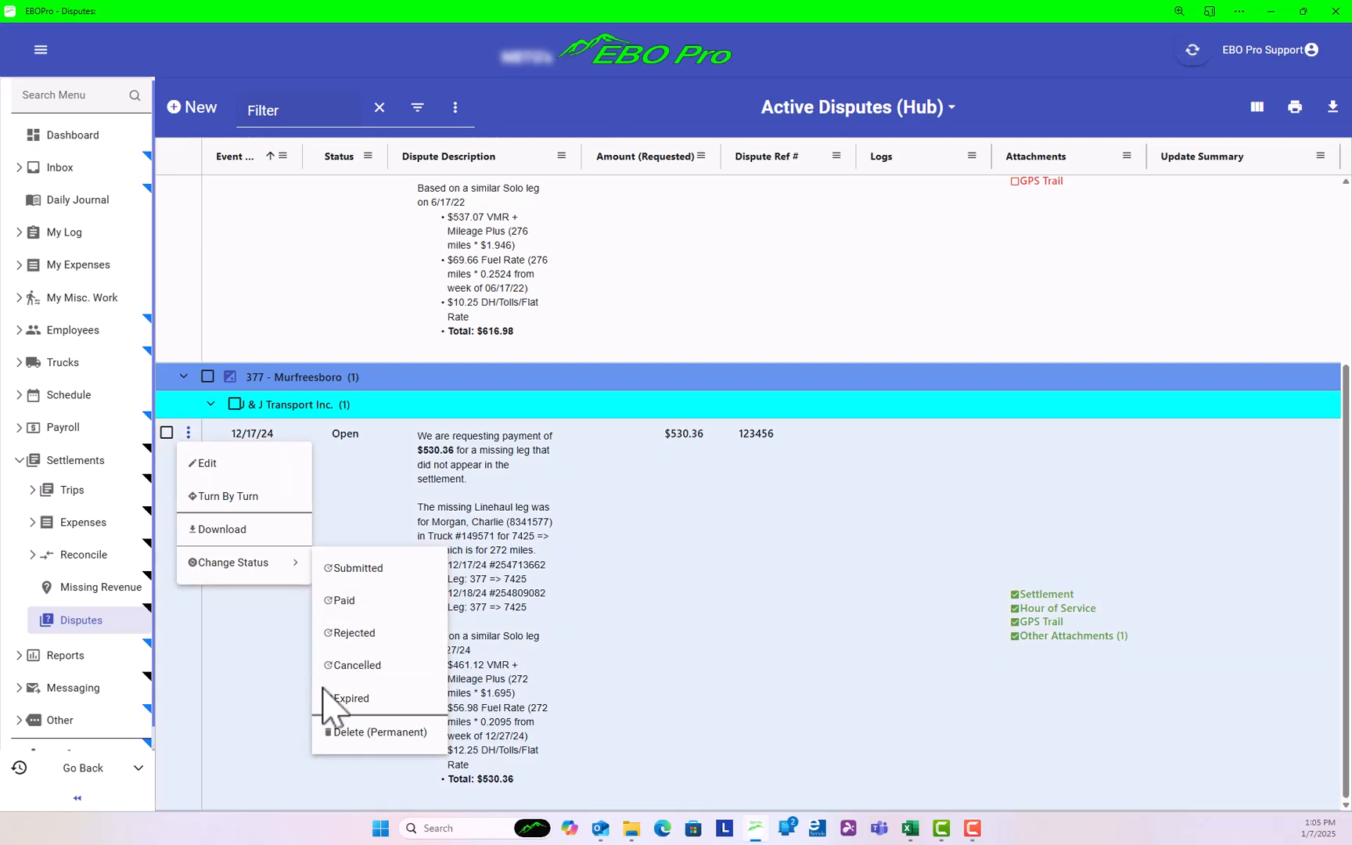
left_click(724, 588)
scroll(555, 313, "up", 3)
scroll(548, 360, "down", 3)
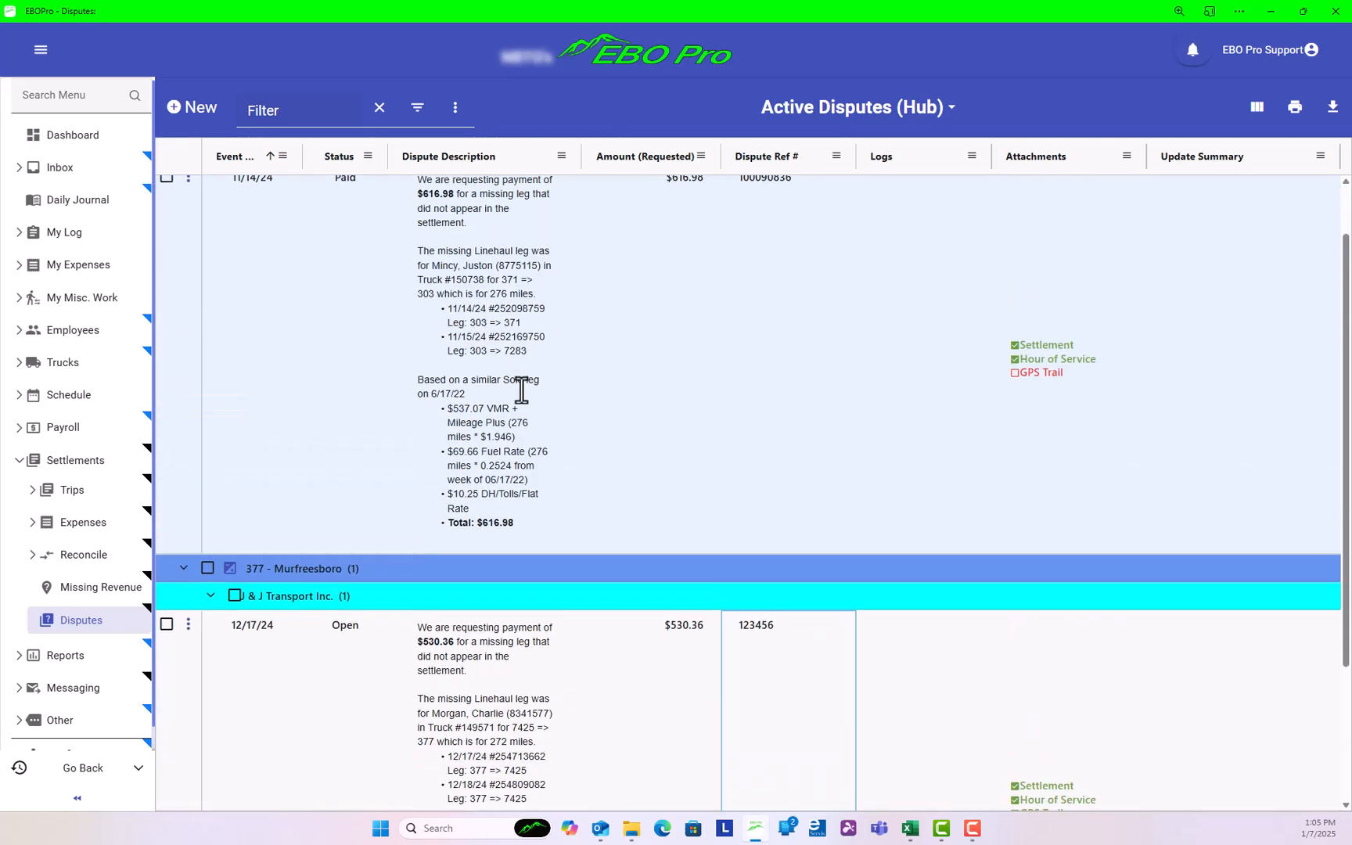